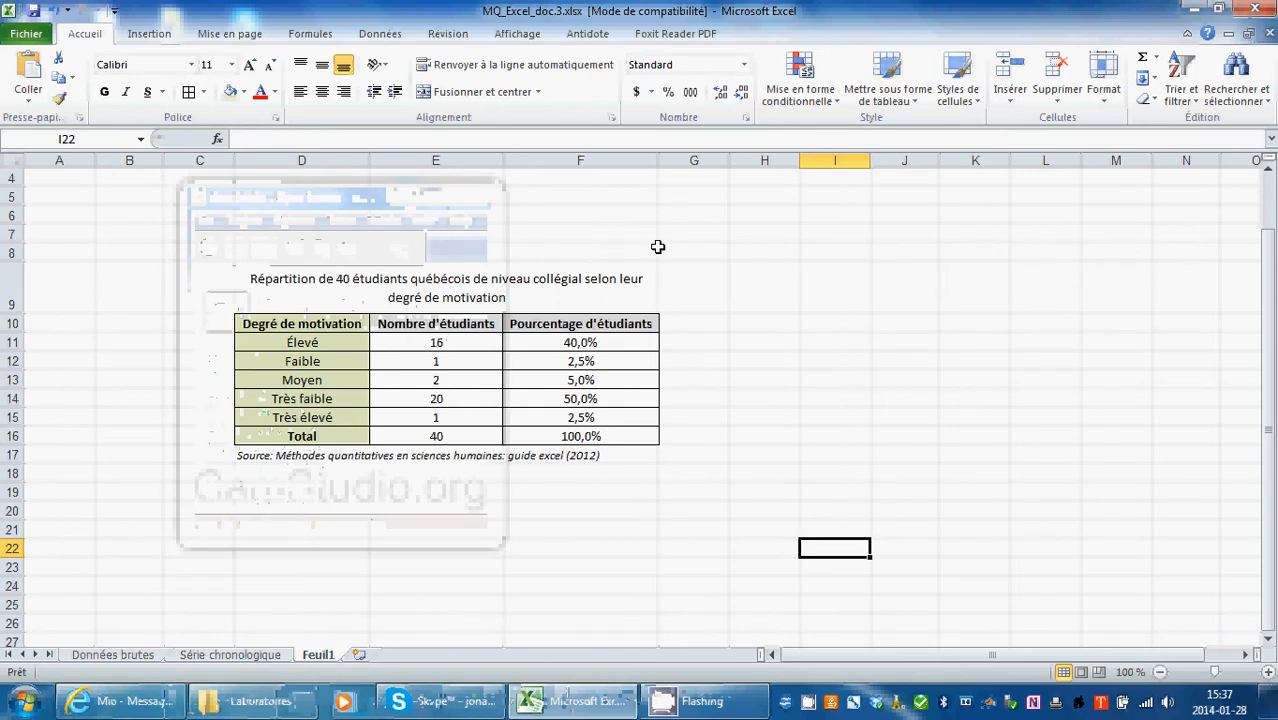
# Review the motivation table on Feuil1 and the raw data with its pivot table on the Données brutes sheet.
pyautogui.click(313, 321)
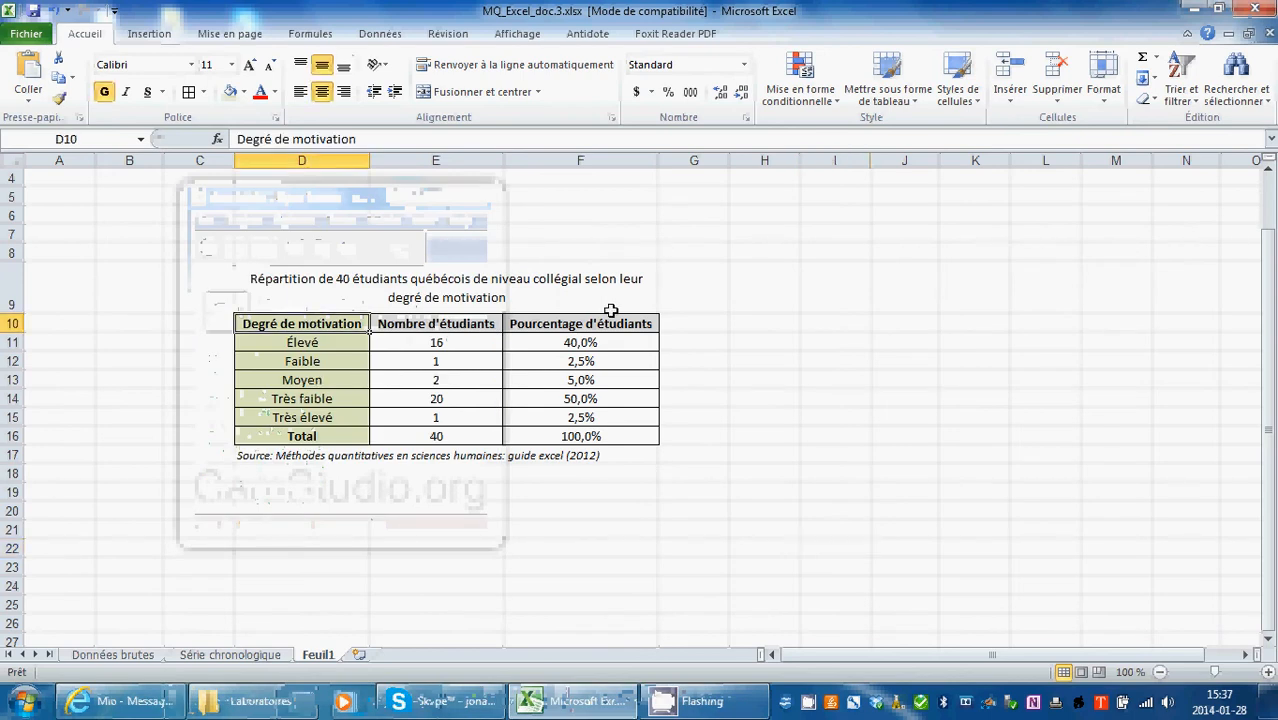
pyautogui.click(392, 291)
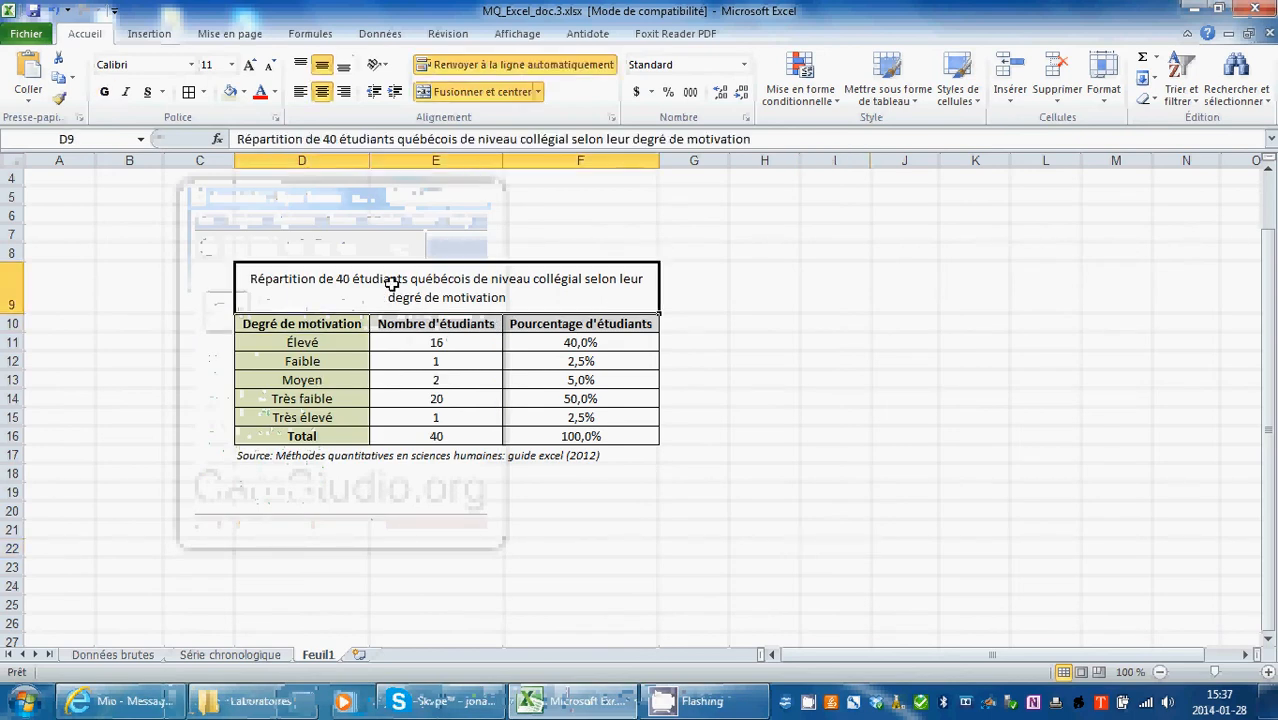
pyautogui.click(793, 286)
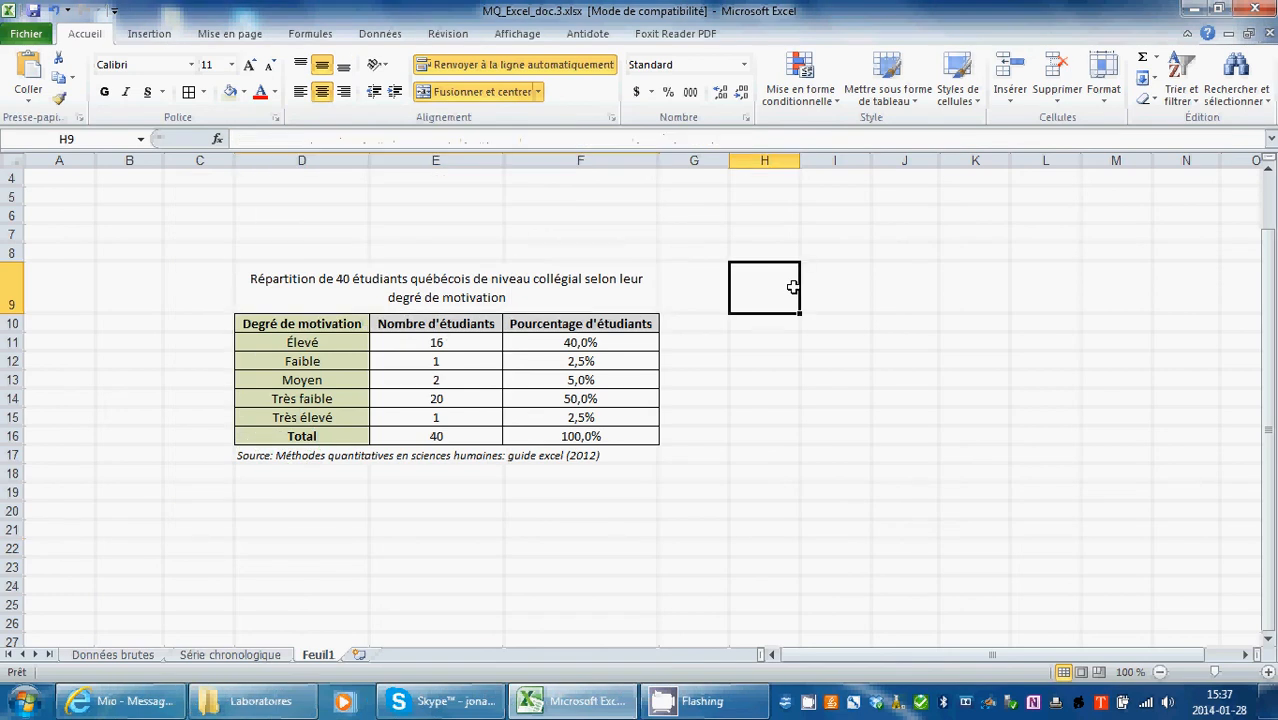
pyautogui.click(150, 656)
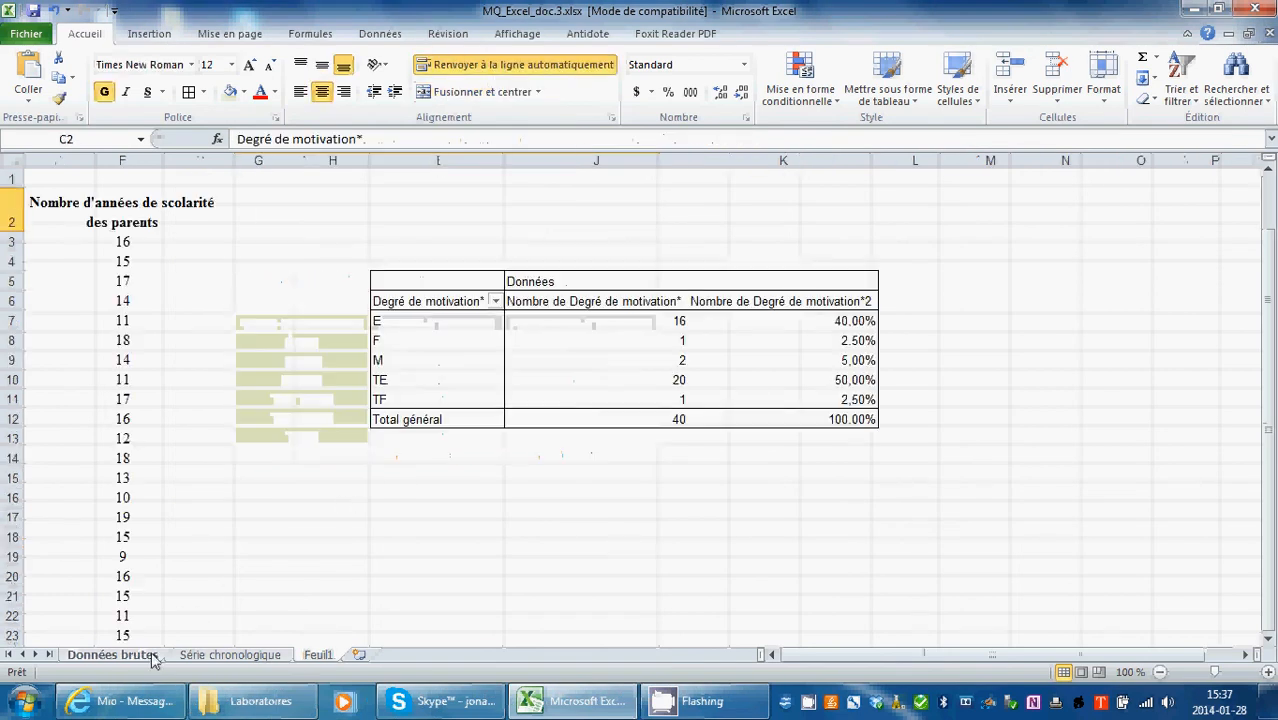
pyautogui.moveTo(1040, 646); pyautogui.dragTo(745, 658)
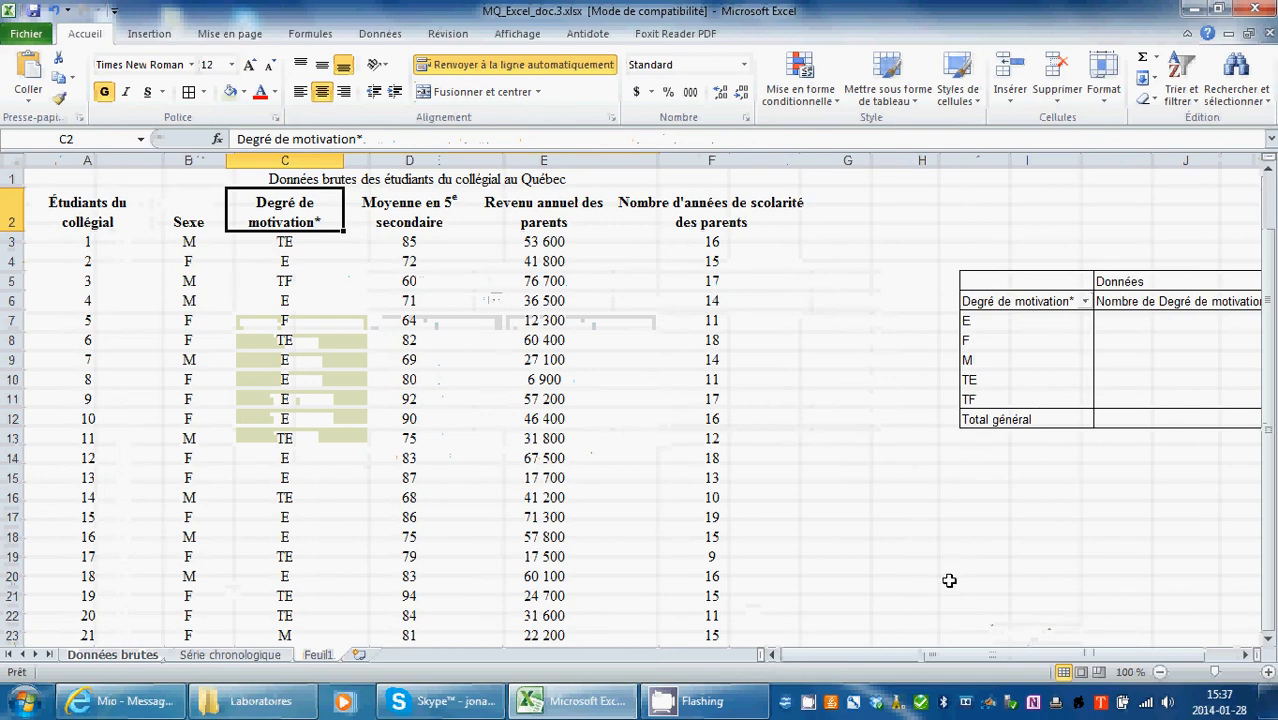
pyautogui.moveTo(921, 660); pyautogui.dragTo(944, 660)
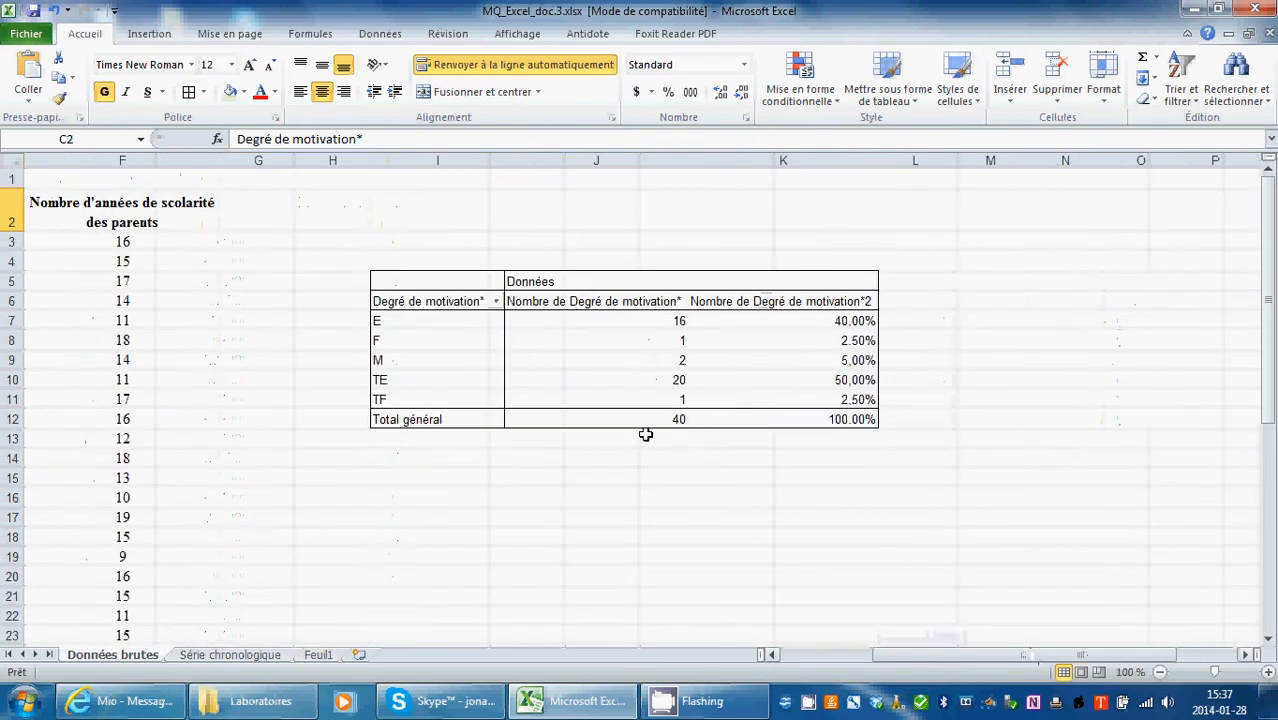
pyautogui.click(436, 270)
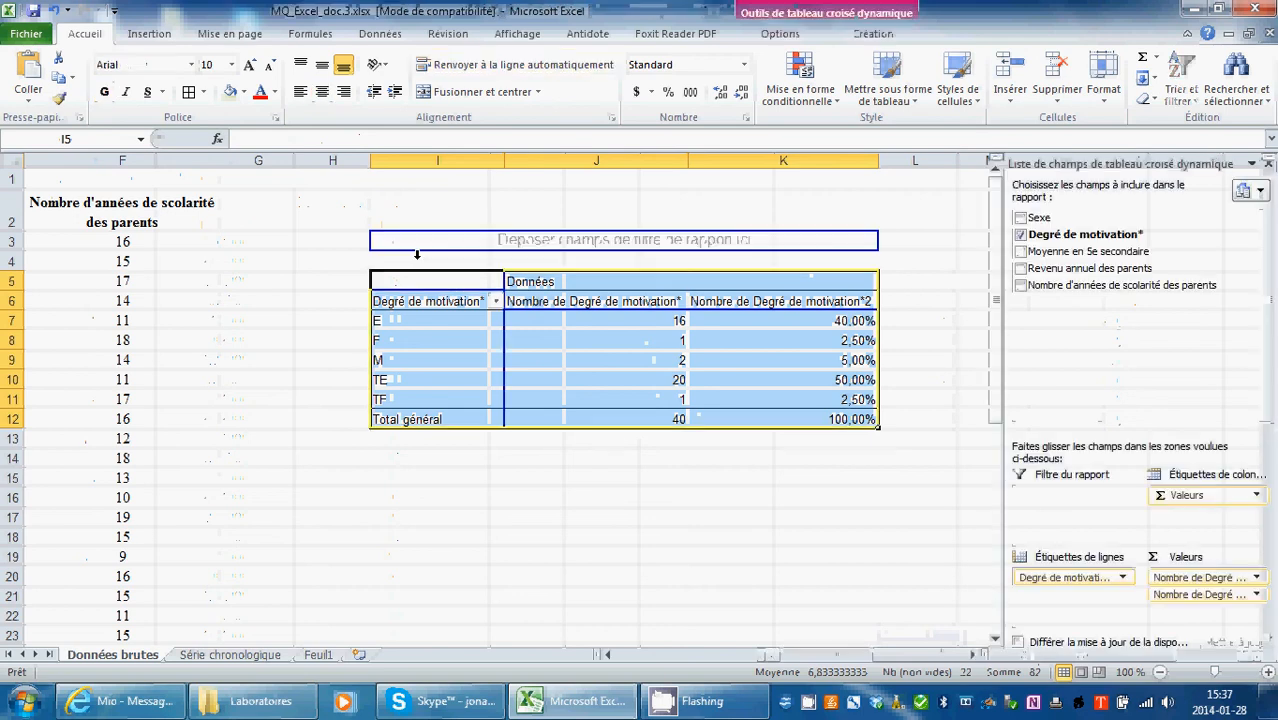
# Examine the title, motivation categories, percentages and source note of the formatted table on Feuil1.
pyautogui.click(316, 652)
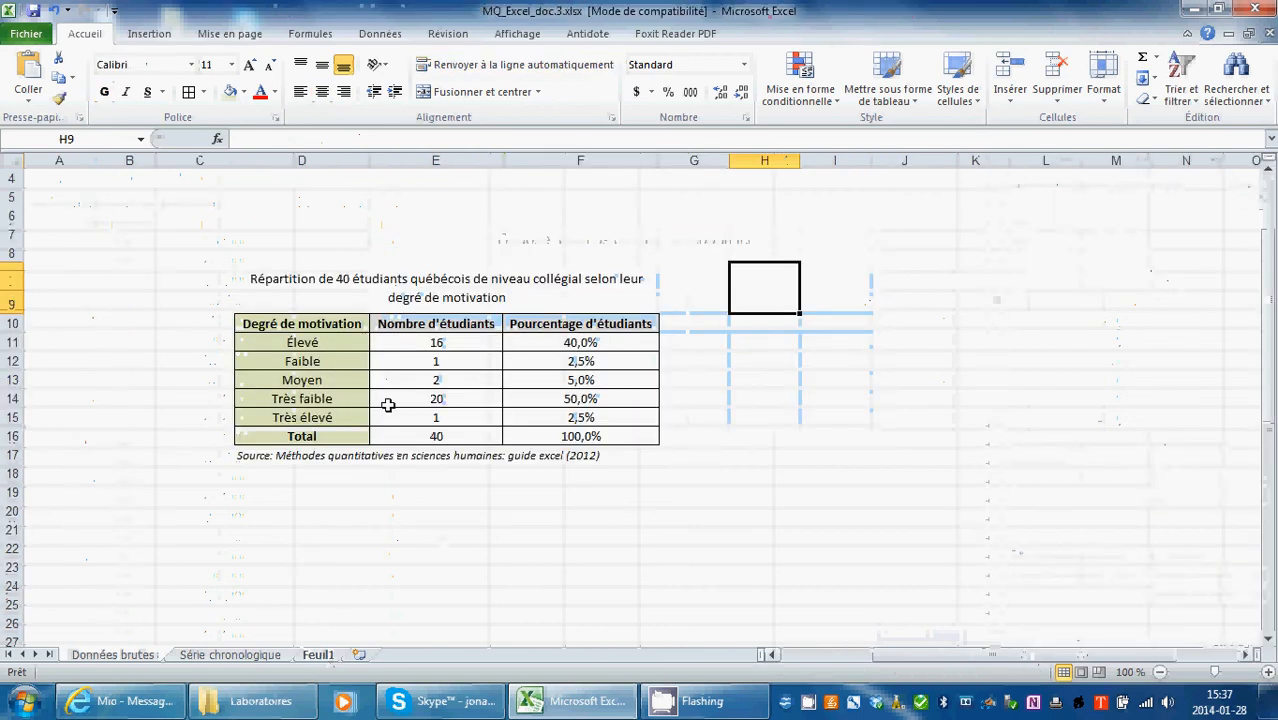
pyautogui.moveTo(266, 272); pyautogui.dragTo(463, 455)
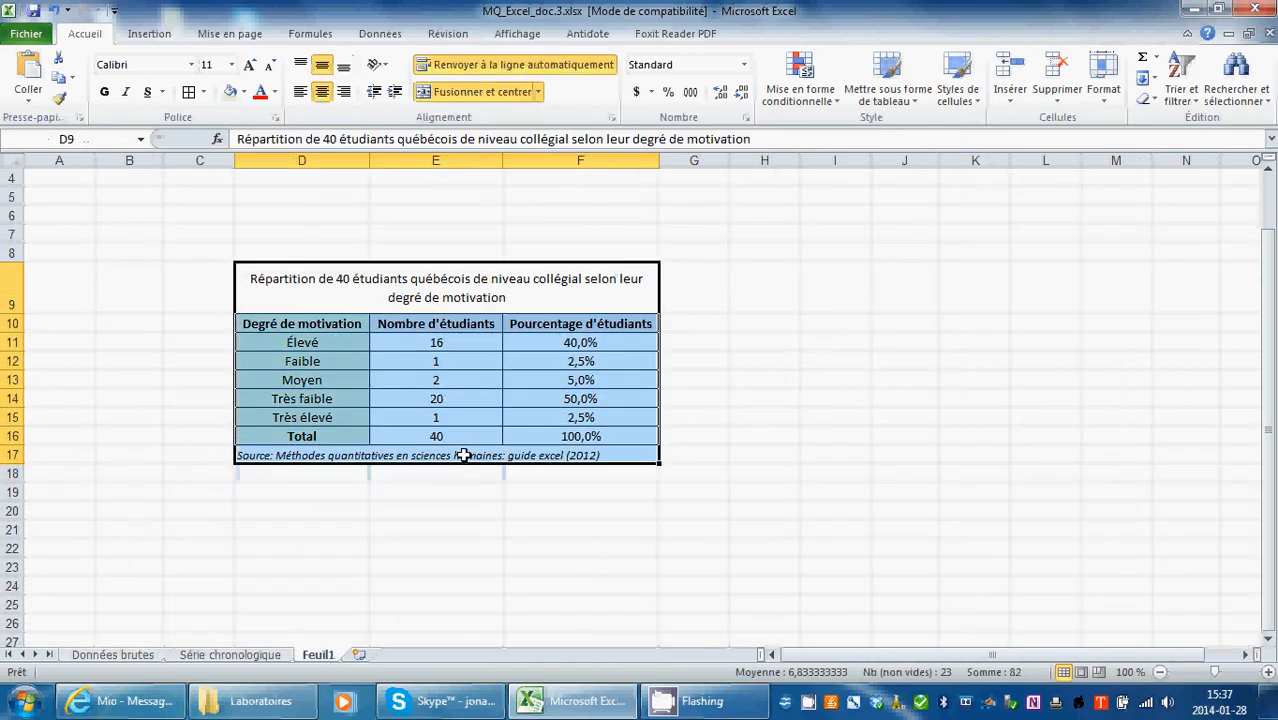
pyautogui.click(862, 383)
pyautogui.click(465, 287)
pyautogui.click(447, 455)
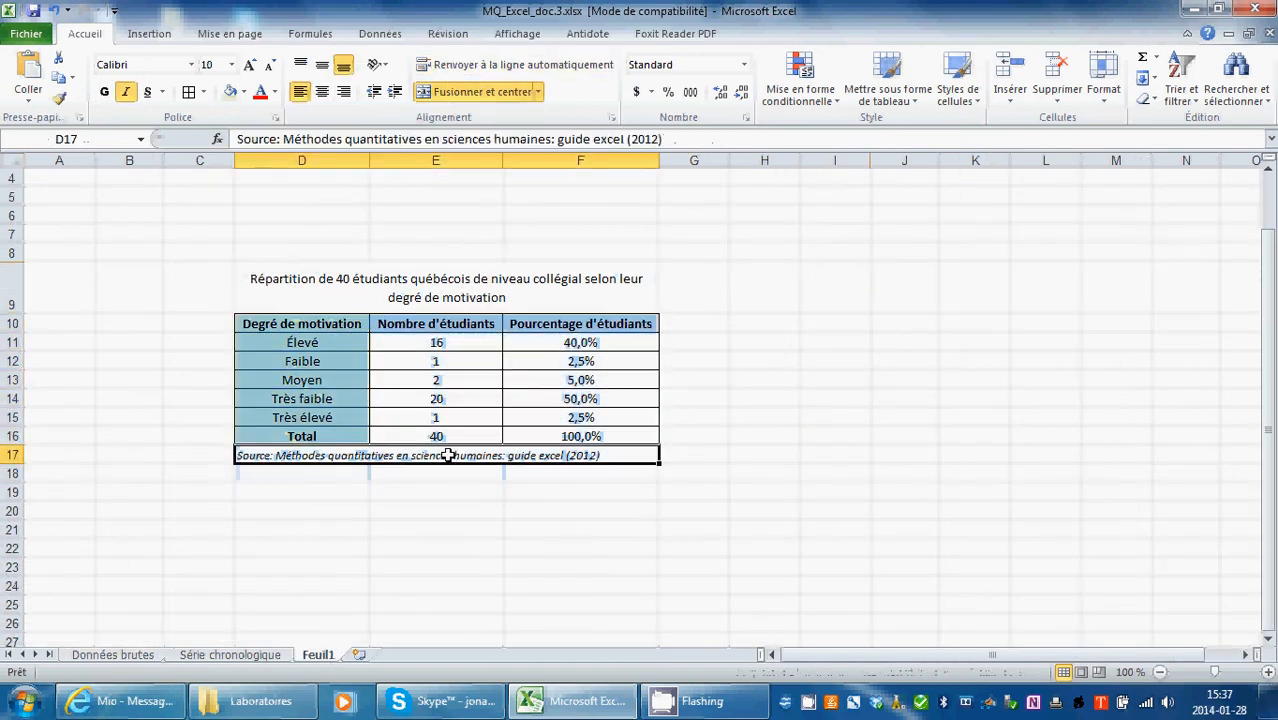
pyautogui.click(272, 342)
pyautogui.click(294, 361)
pyautogui.click(300, 398)
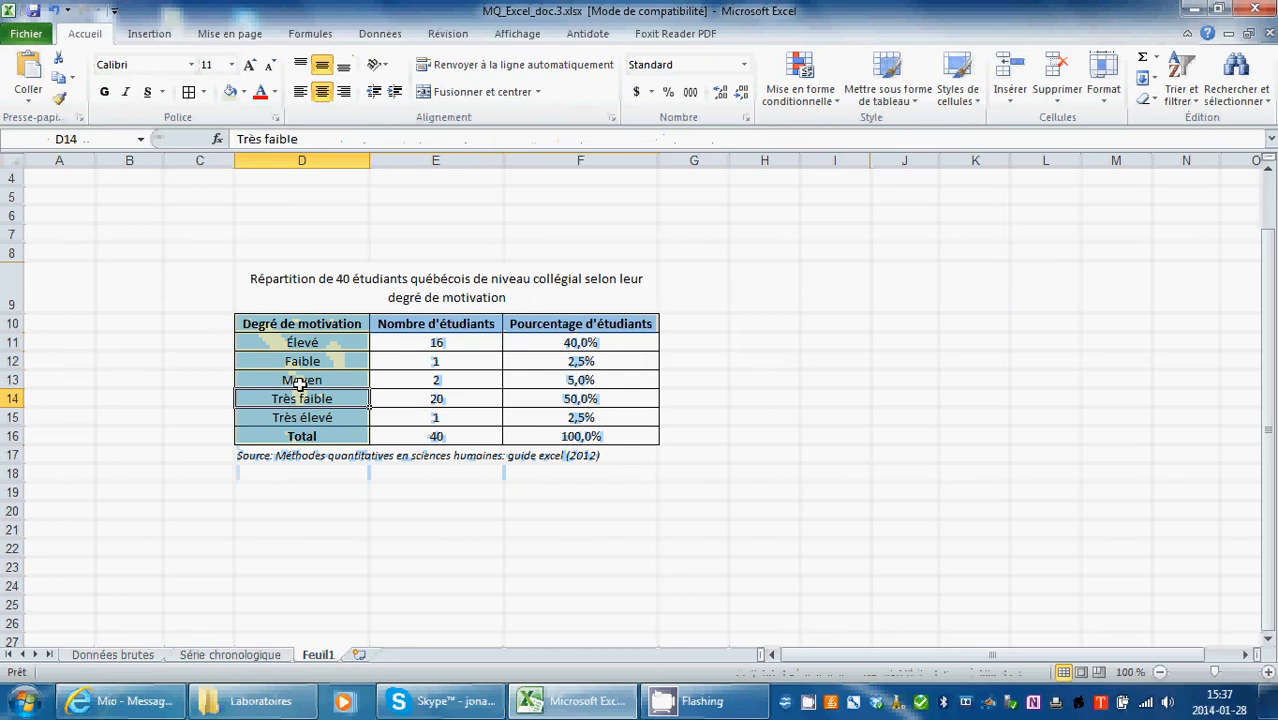
pyautogui.click(302, 381)
pyautogui.click(311, 341)
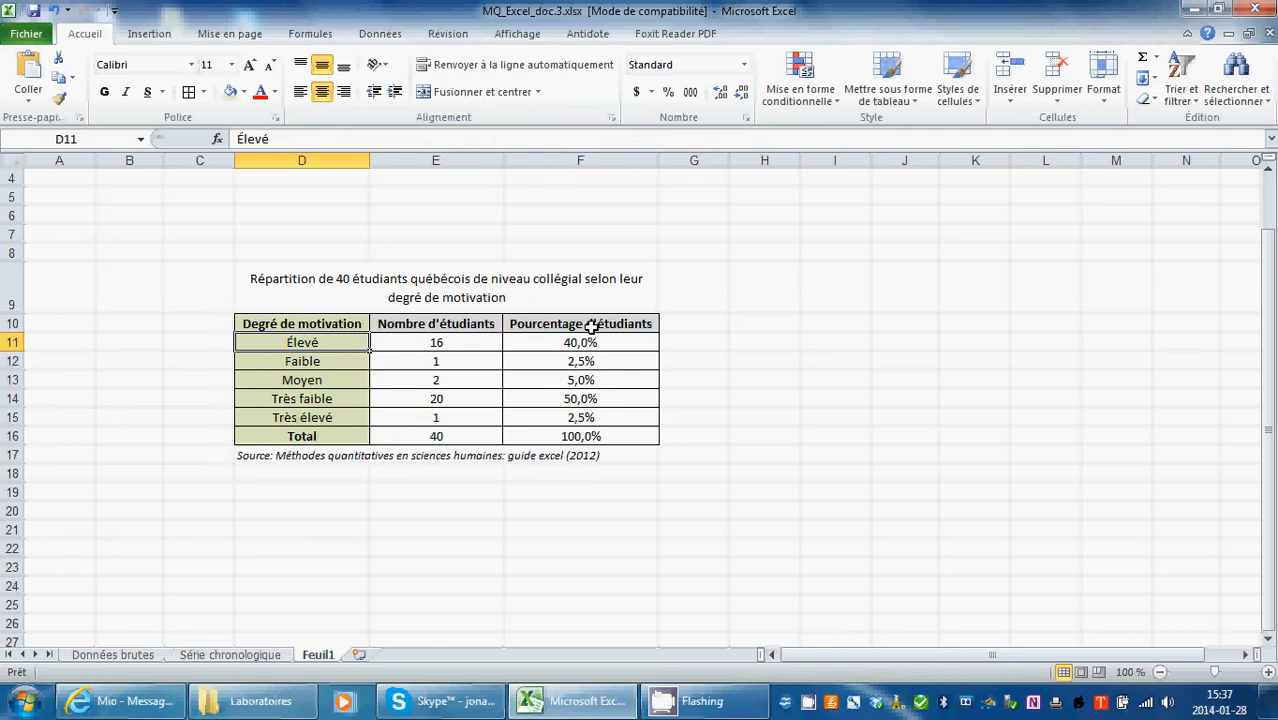
pyautogui.click(579, 361)
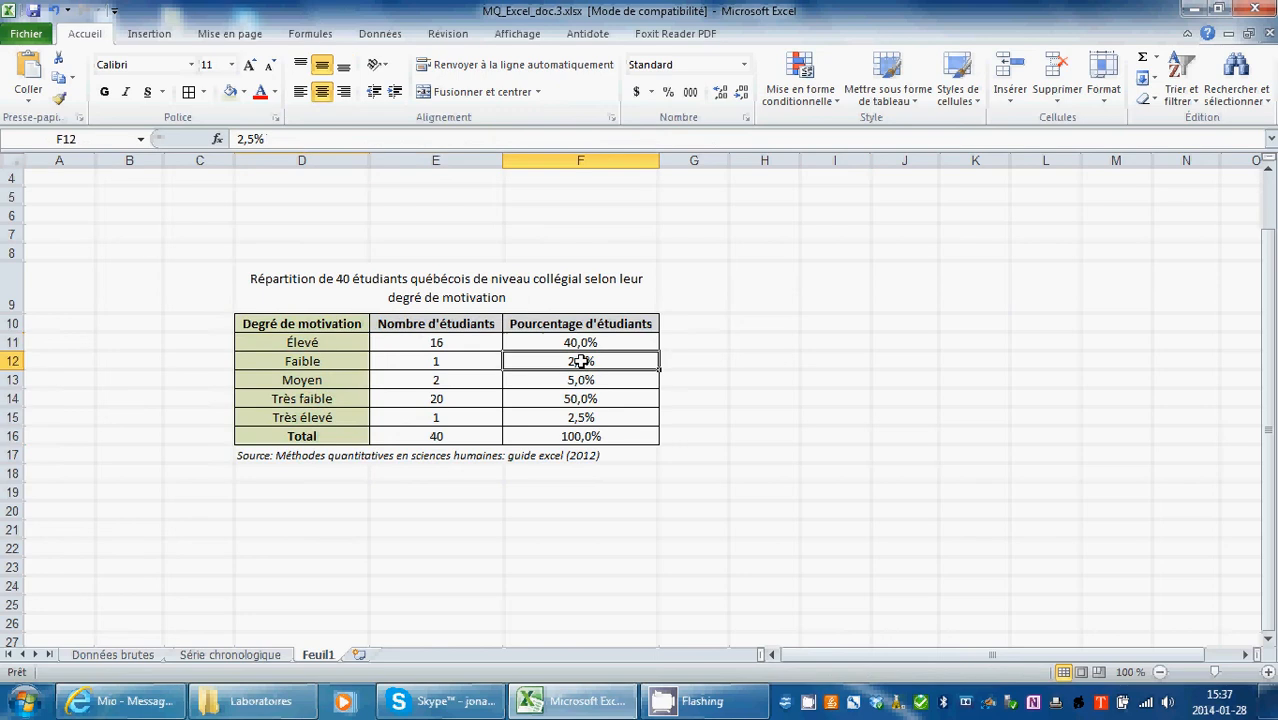
pyautogui.click(752, 310)
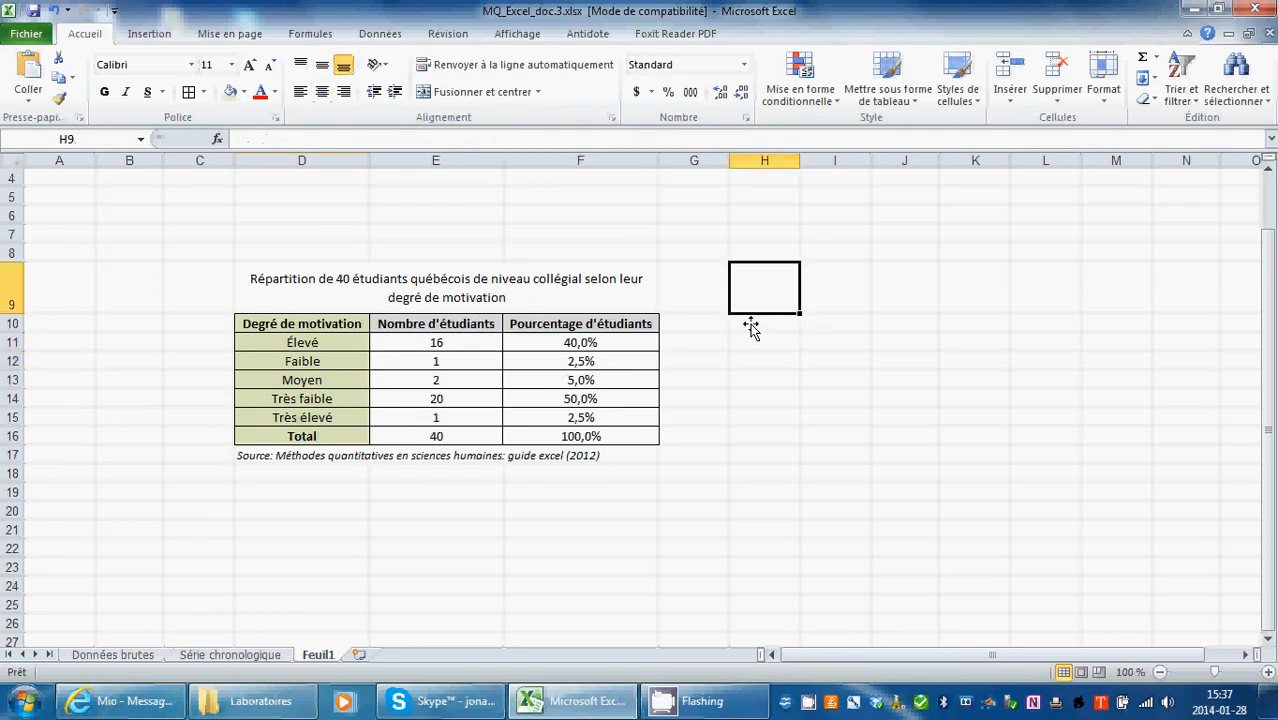
pyautogui.click(849, 324)
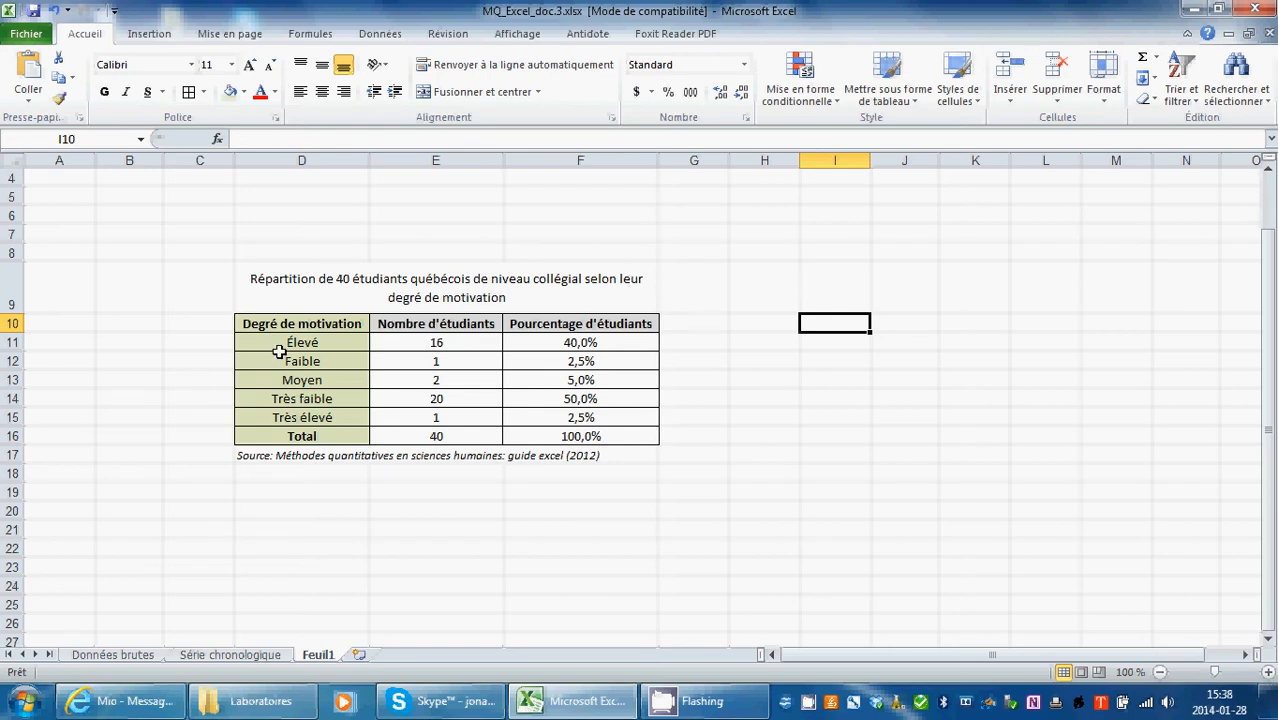
# Insert a 2D clustered column chart from the motivation categories D11:D15 and the percentages F11:F15, leaving out the total row.
pyautogui.moveTo(282, 344); pyautogui.dragTo(282, 417)
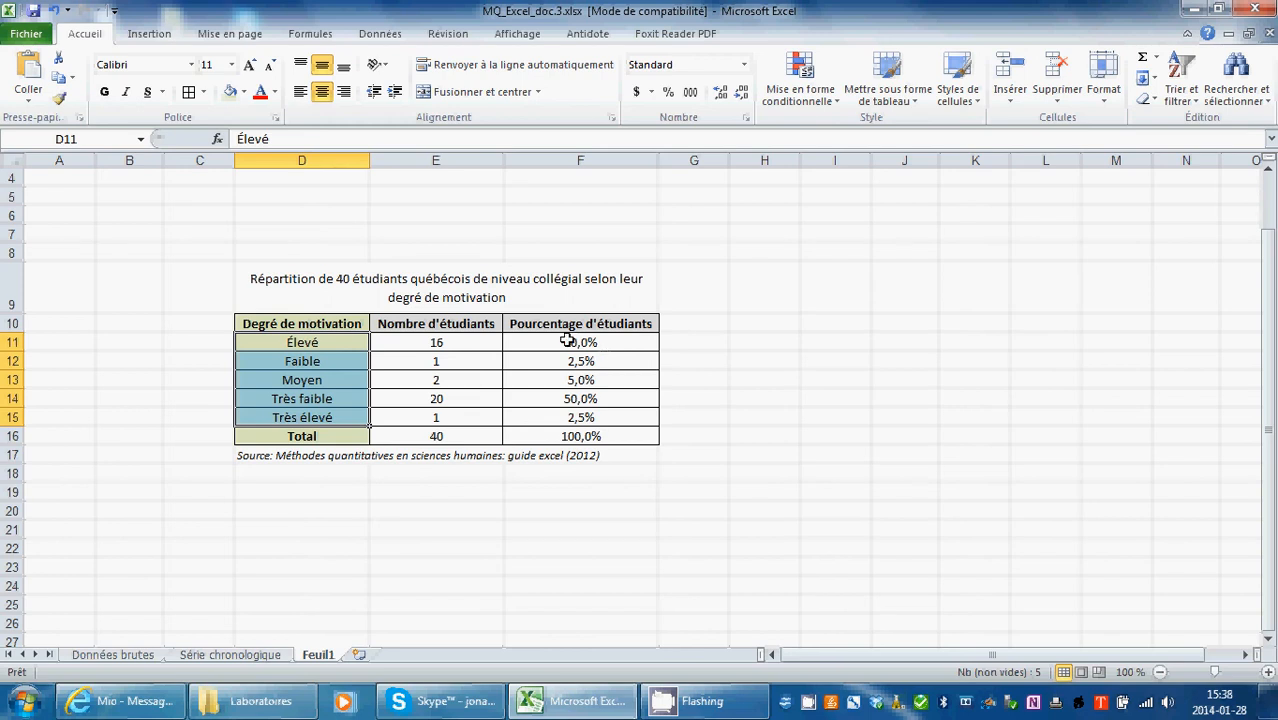
pyautogui.moveTo(567, 341); pyautogui.dragTo(562, 417)
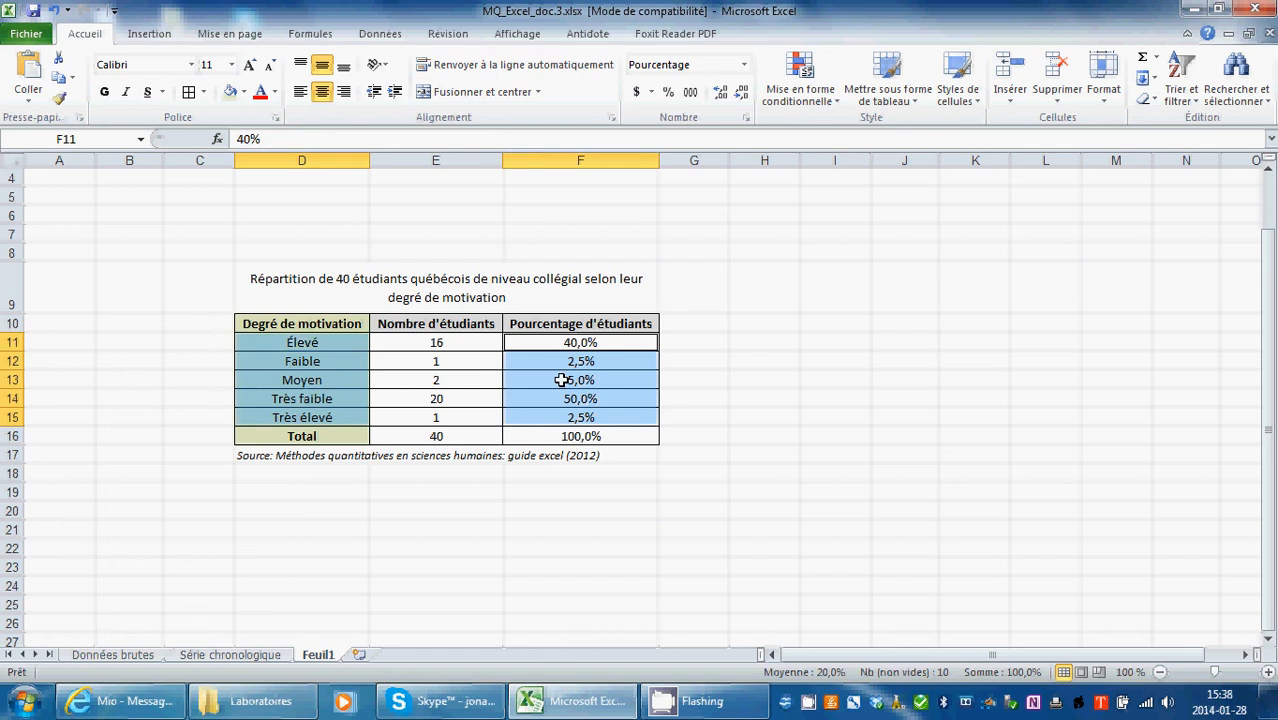
pyautogui.click(150, 36)
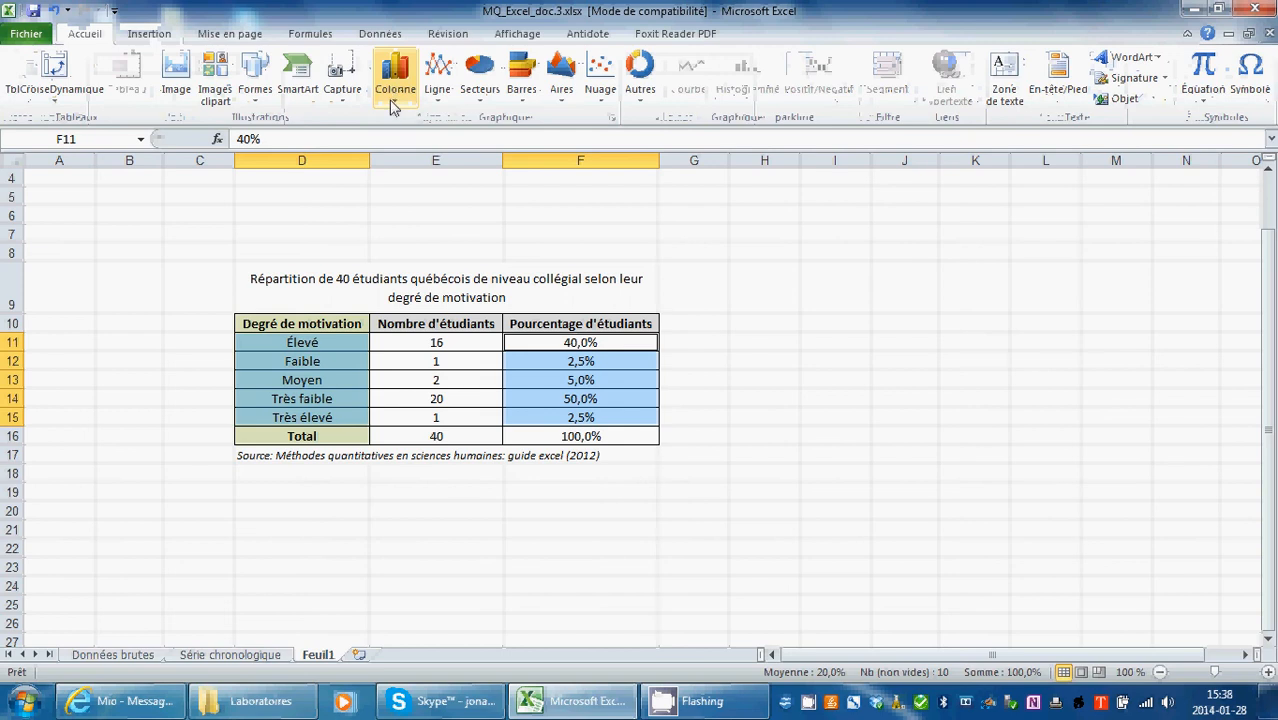
pyautogui.click(395, 80)
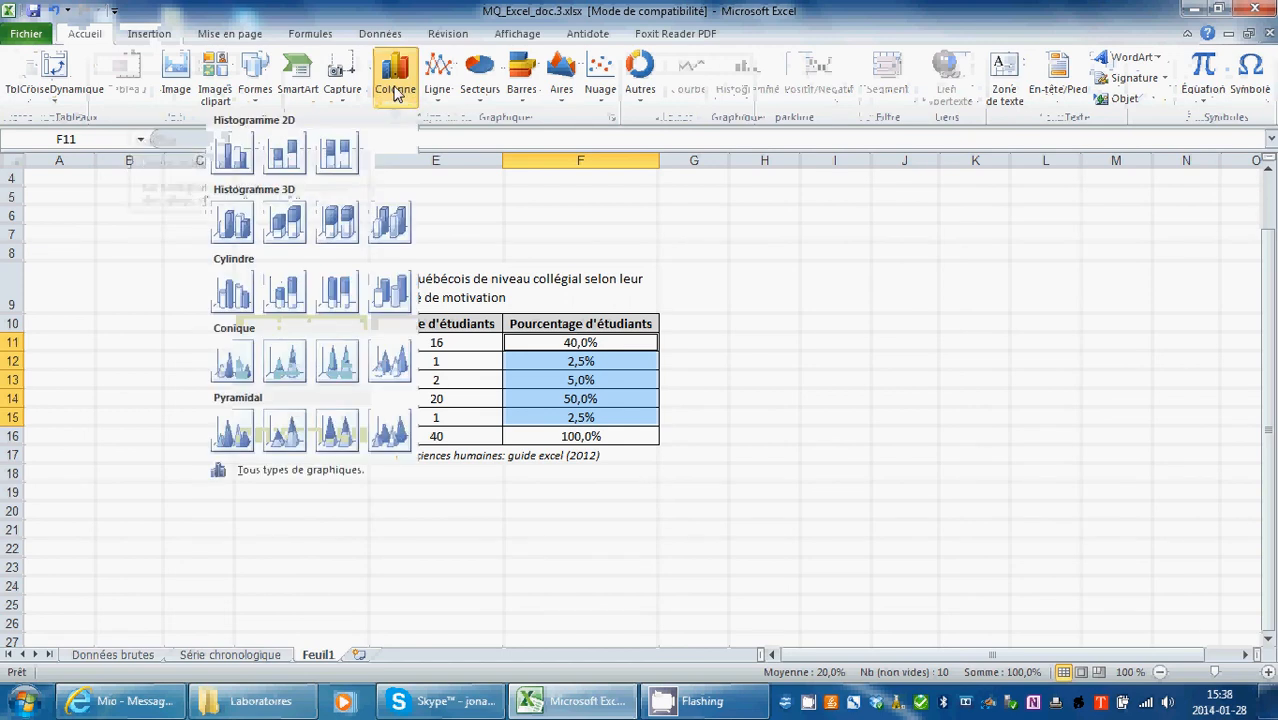
pyautogui.click(233, 157)
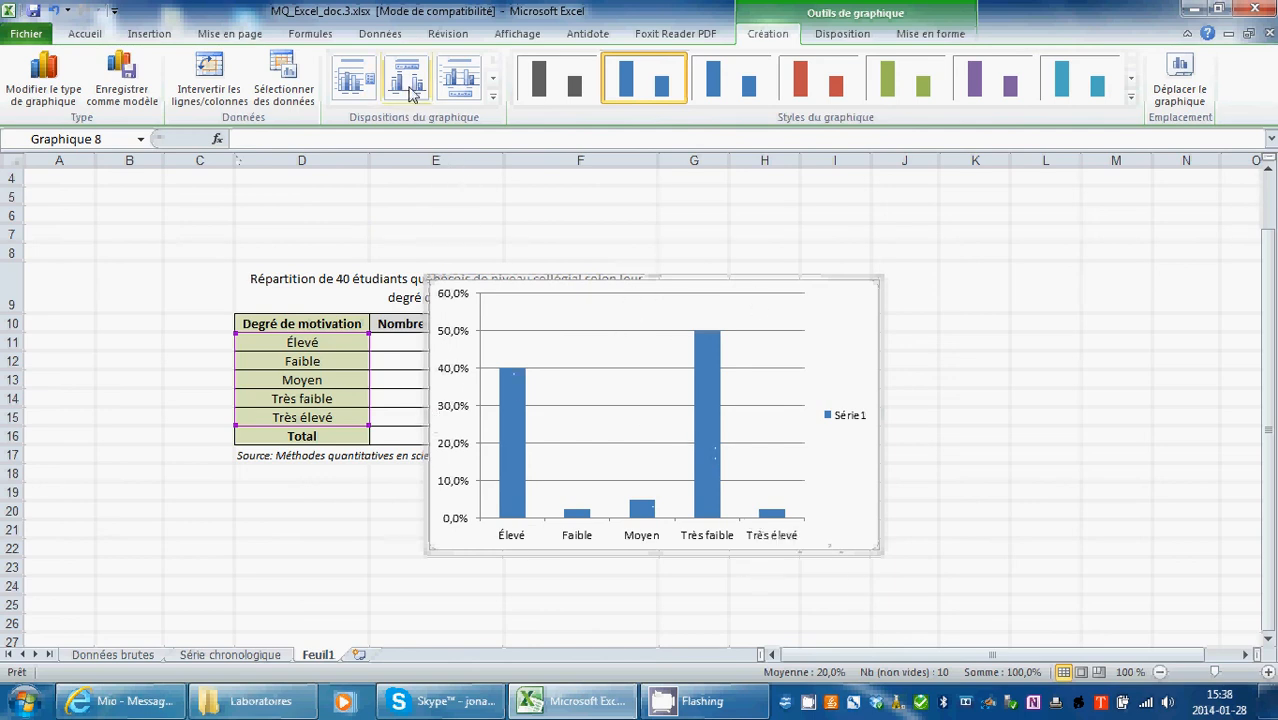
# Try a chart layout with touching columns and axis titles, and another with data labels inside the columns.
pyautogui.click(491, 80)
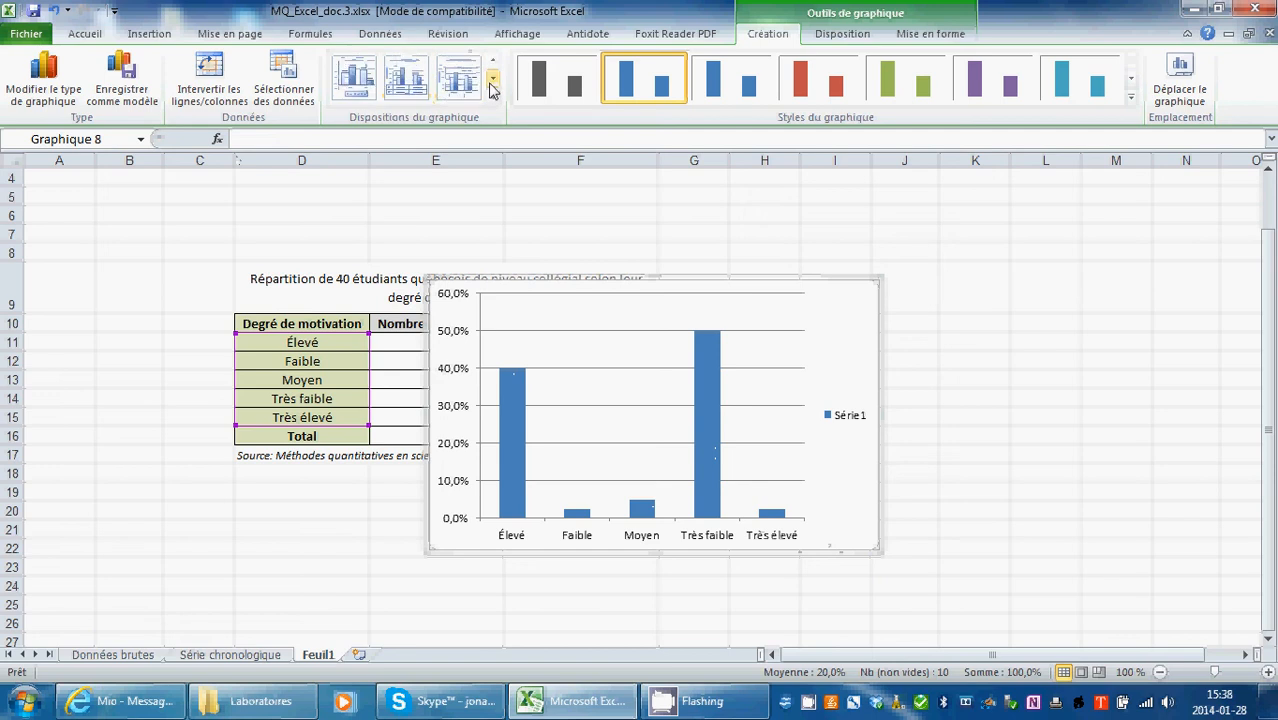
pyautogui.click(492, 82)
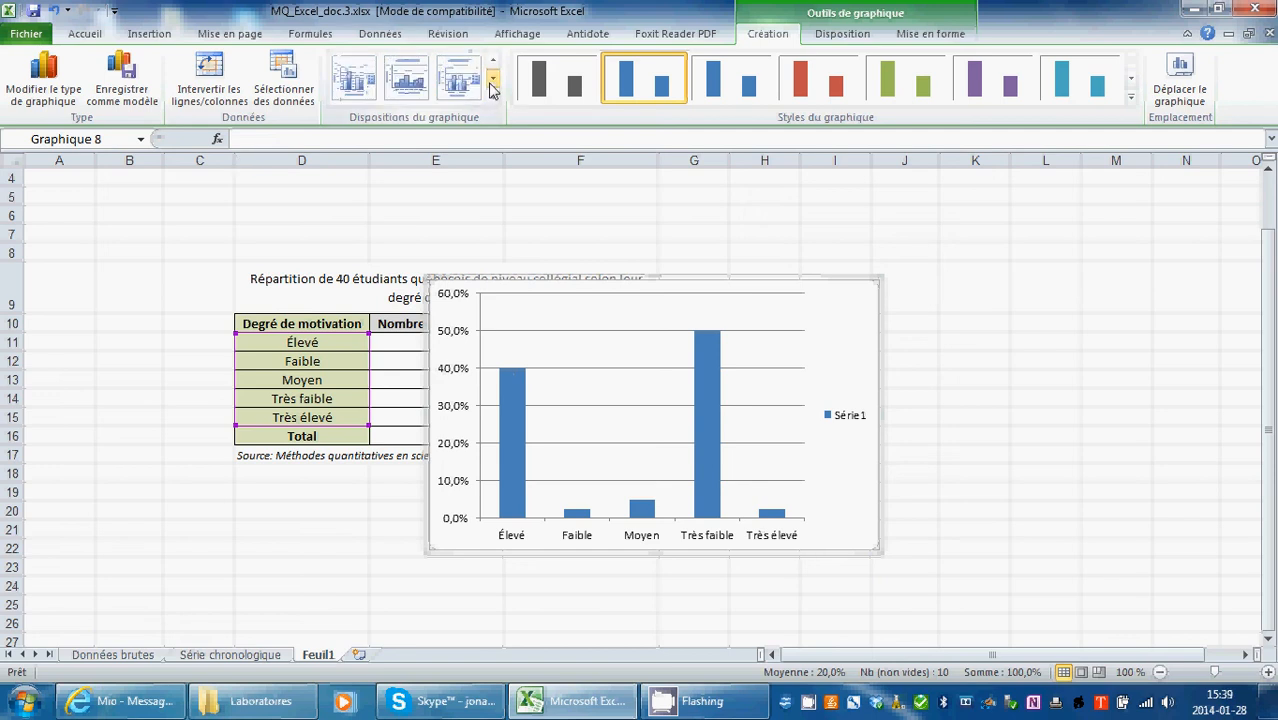
pyautogui.click(407, 90)
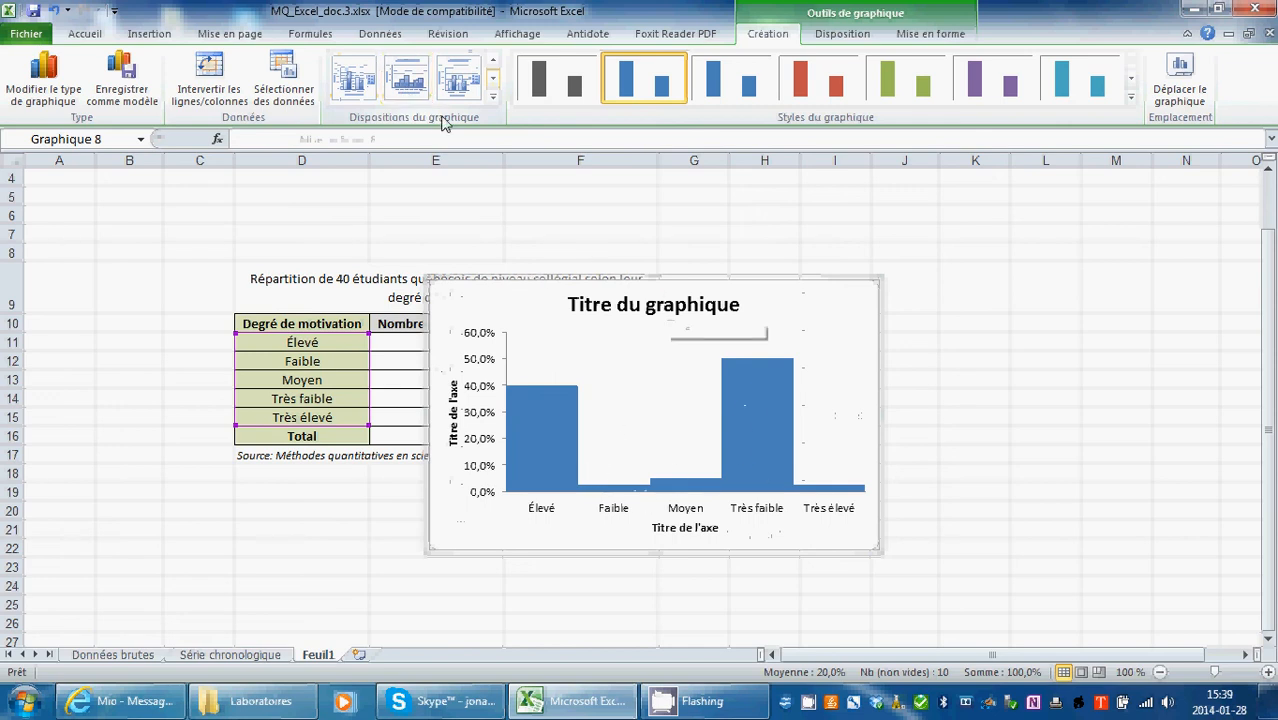
pyautogui.click(492, 80)
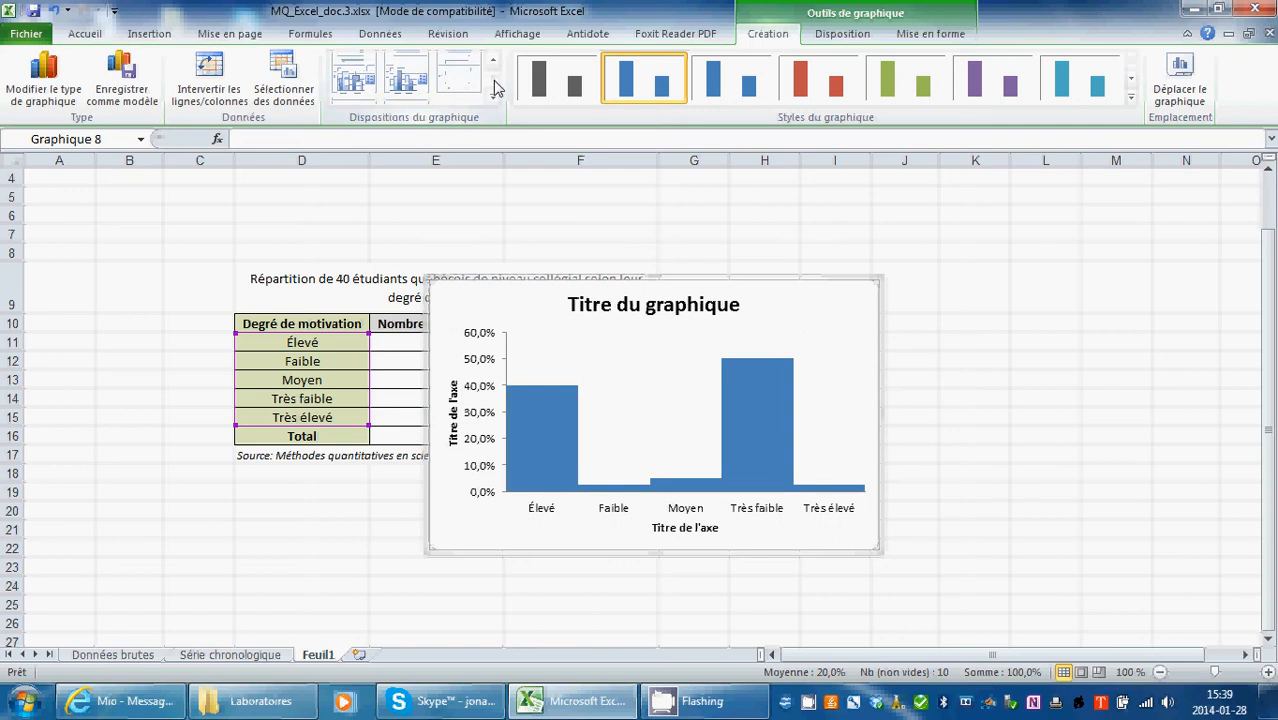
pyautogui.click(356, 86)
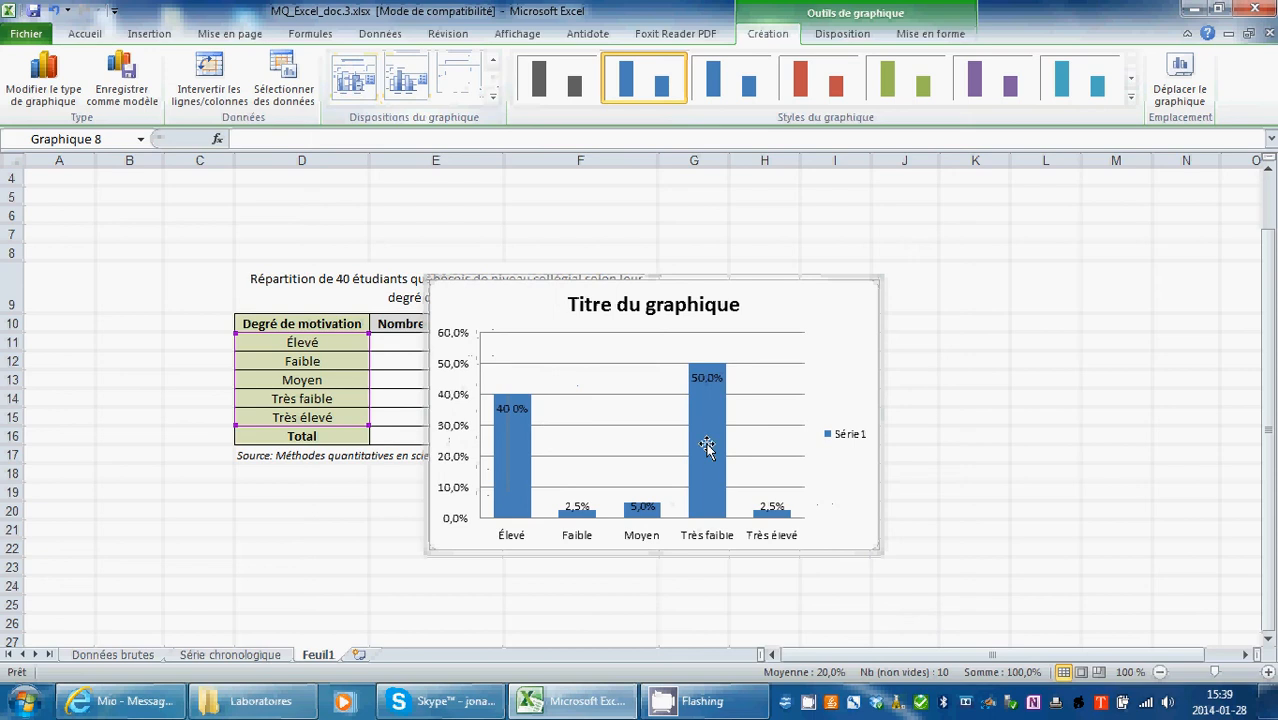
# Apply the first chart layout, with a title above the plot, a legend beside it and no data labels.
pyautogui.click(494, 61)
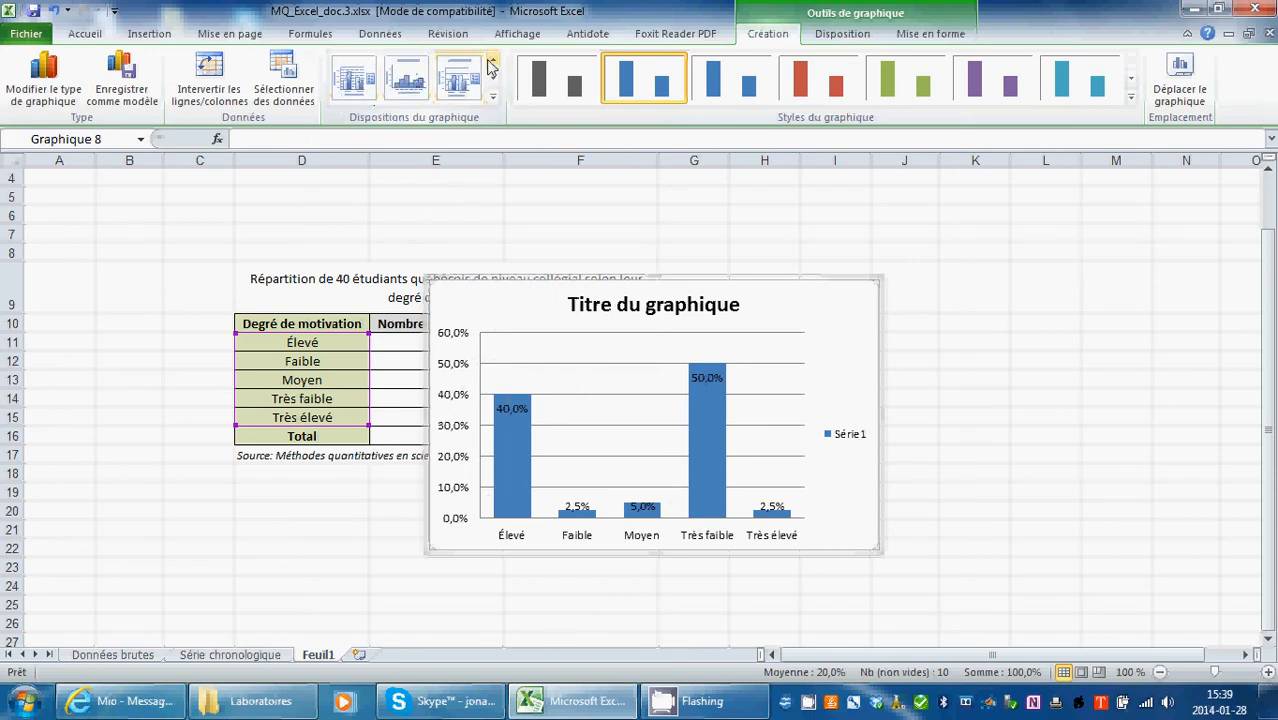
pyautogui.click(498, 62)
pyautogui.click(498, 62)
pyautogui.click(498, 62)
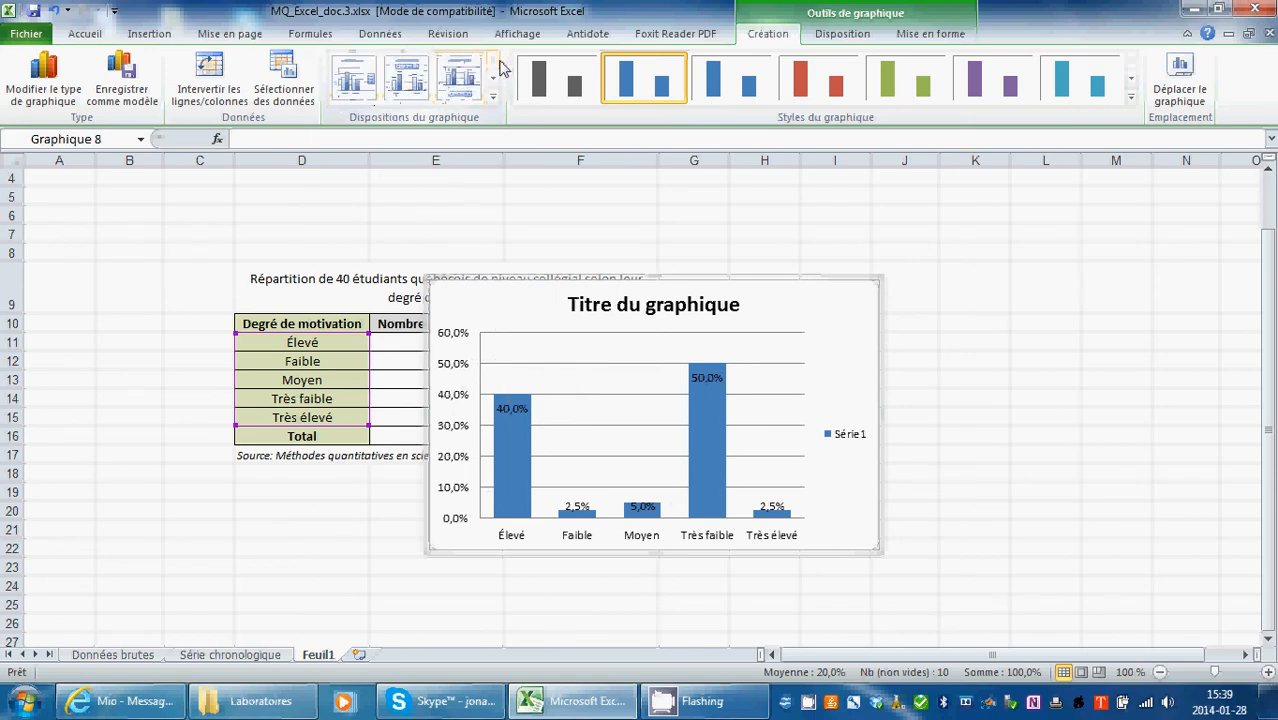
pyautogui.click(352, 88)
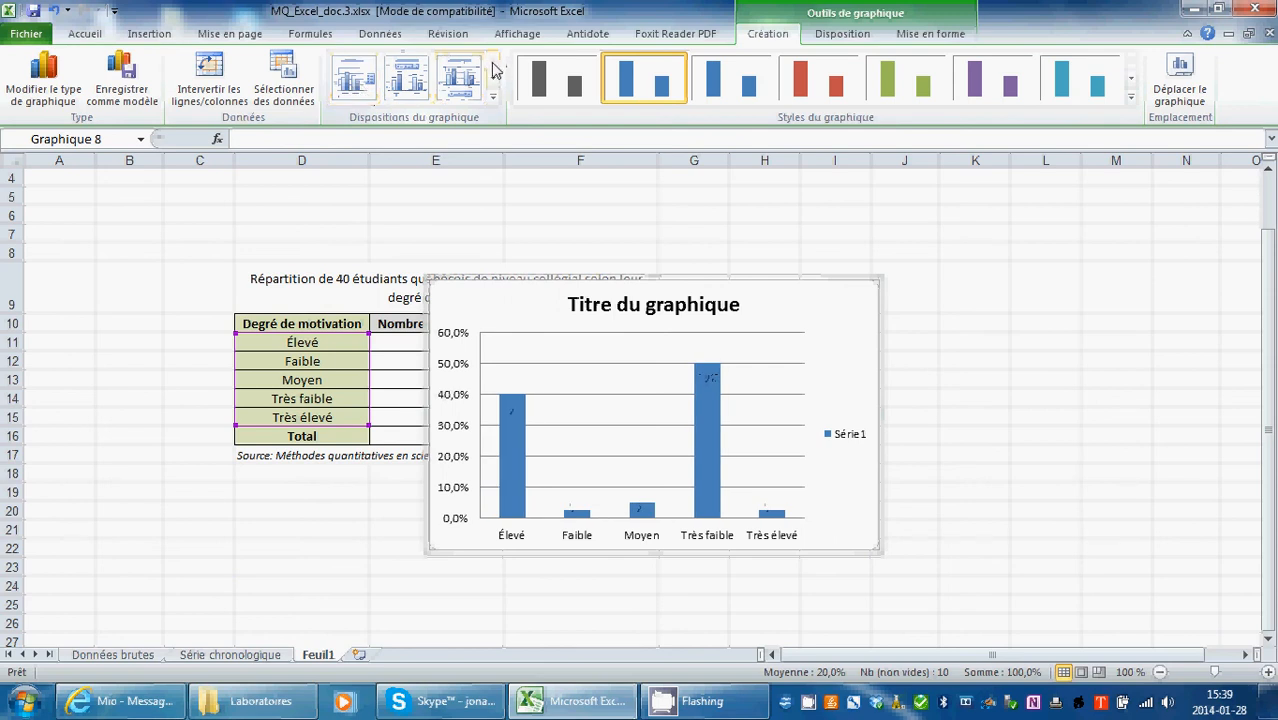
# Move the chart to the empty cells beside the table and delete its Série1 legend.
pyautogui.moveTo(876, 294); pyautogui.dragTo(1112, 231)
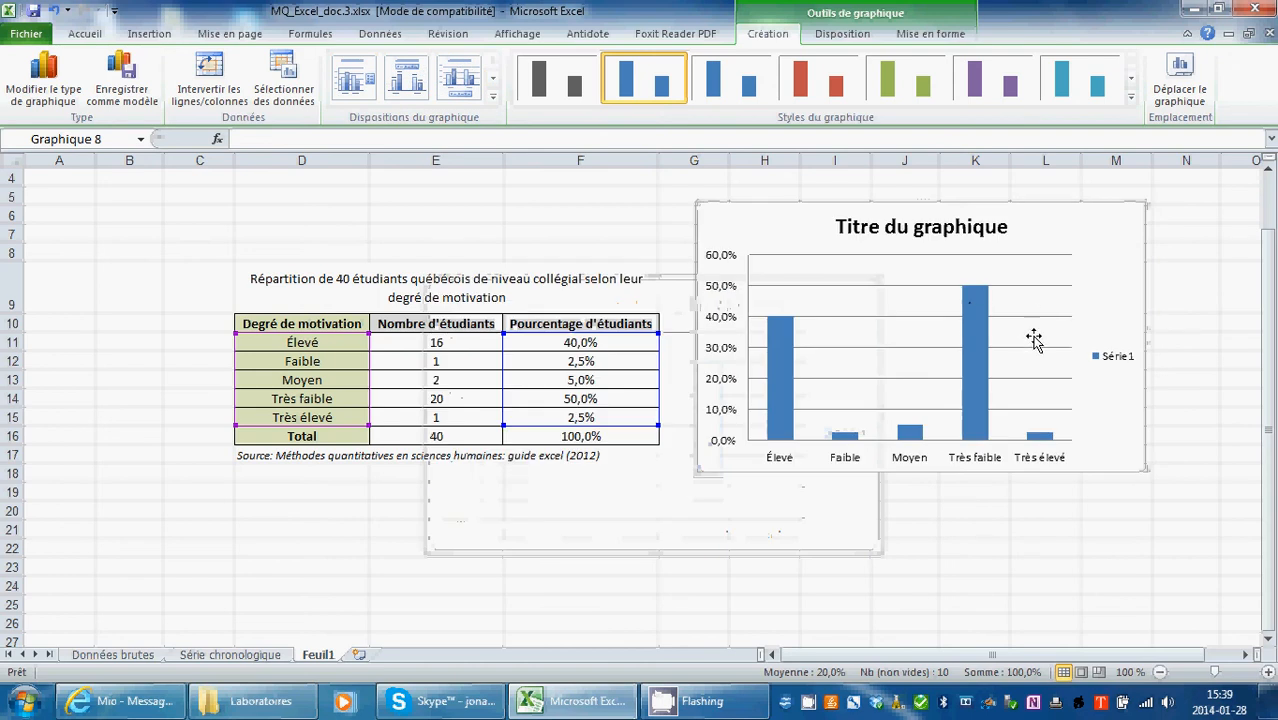
pyautogui.click(1117, 359)
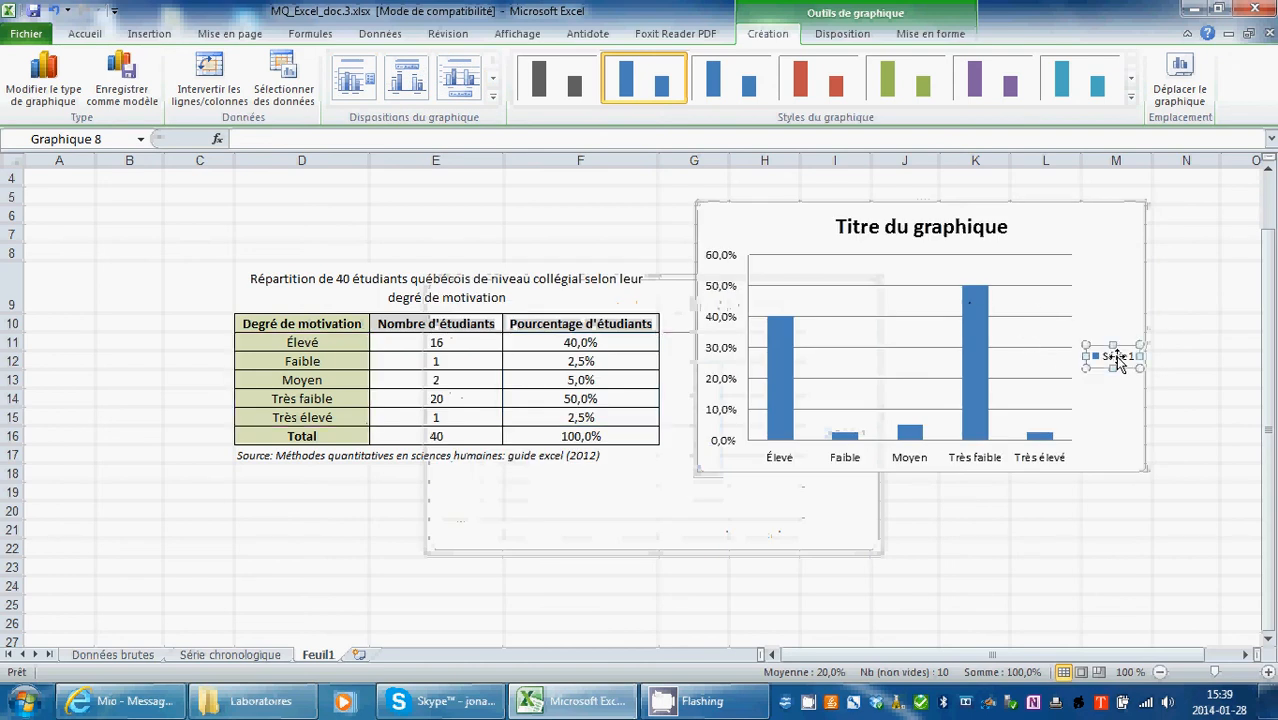
pyautogui.press('Delete')
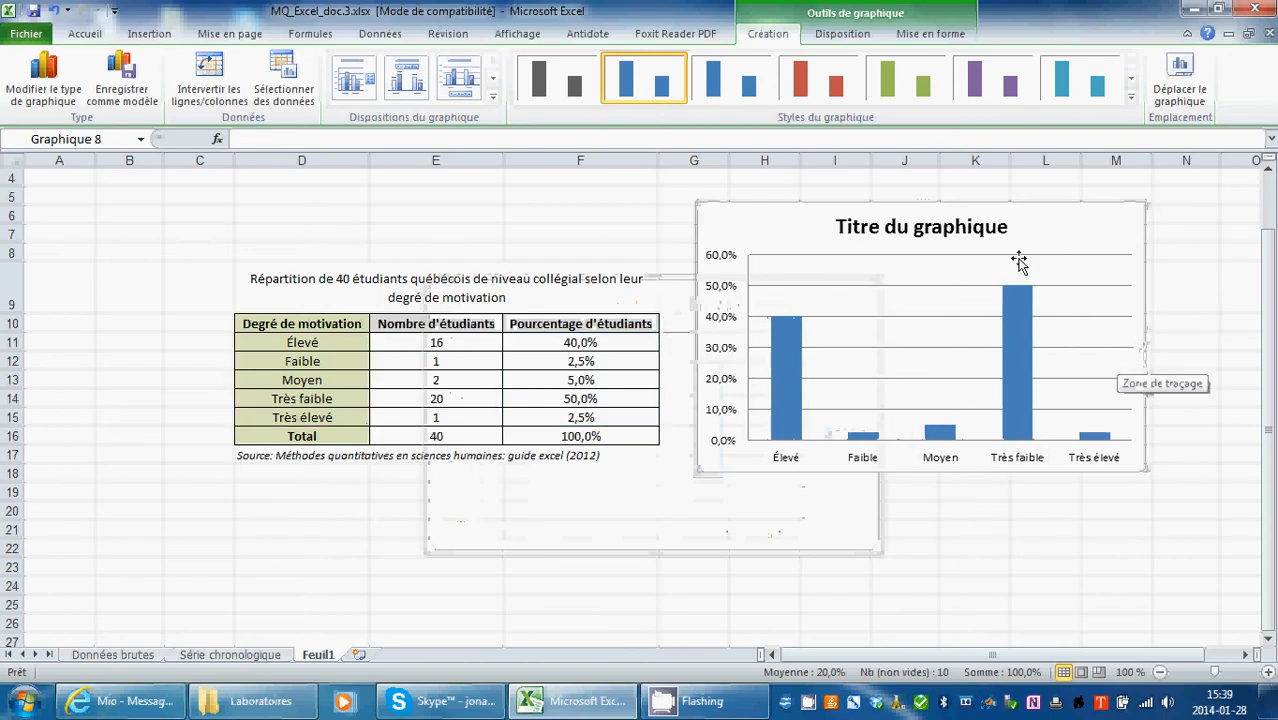
# Replace the placeholder chart title with the table title copied from D9, "Répartition de 40 étudiants québécois de niveau collégial selon leur degré de motivation".
pyautogui.click(946, 230)
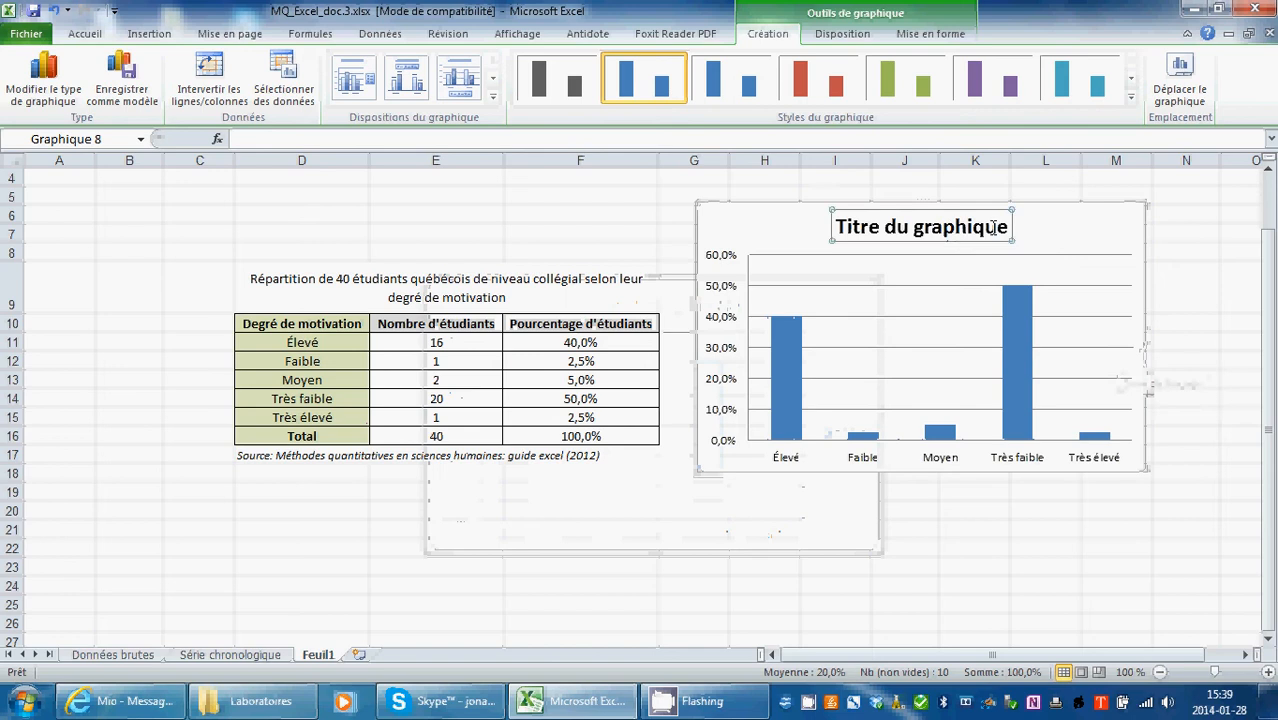
pyautogui.moveTo(894, 226); pyautogui.dragTo(841, 224)
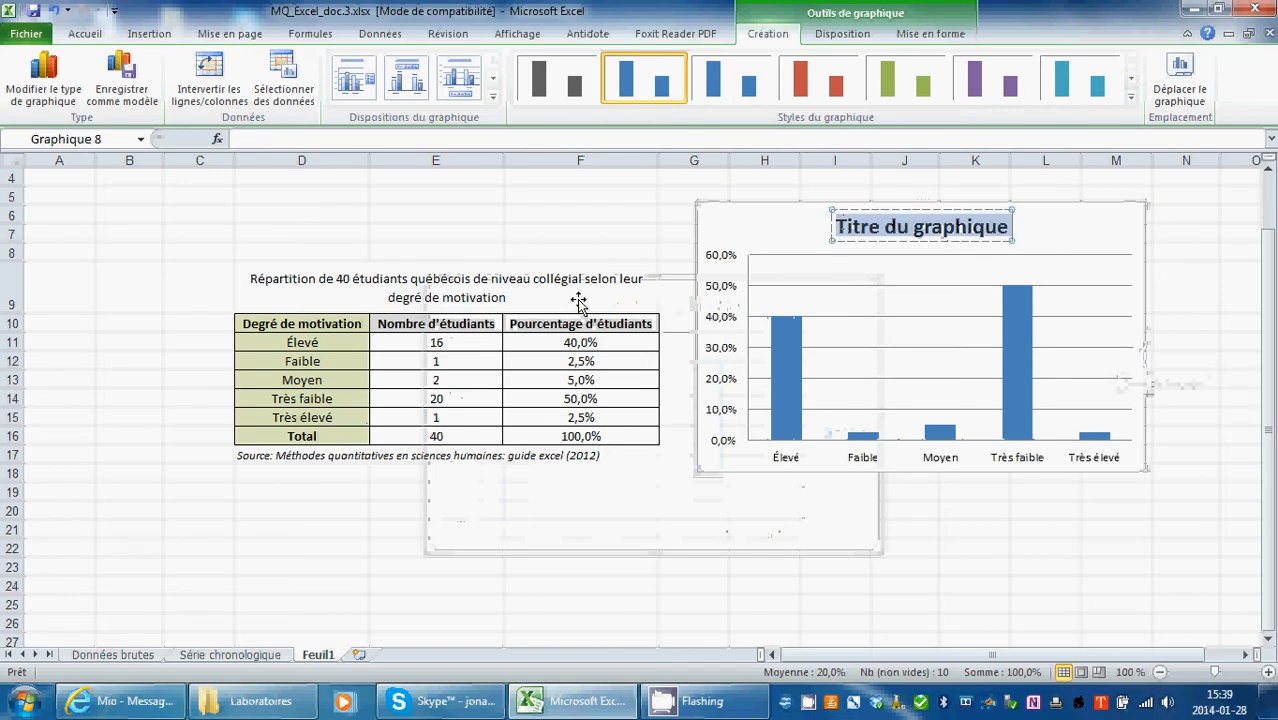
pyautogui.click(493, 289)
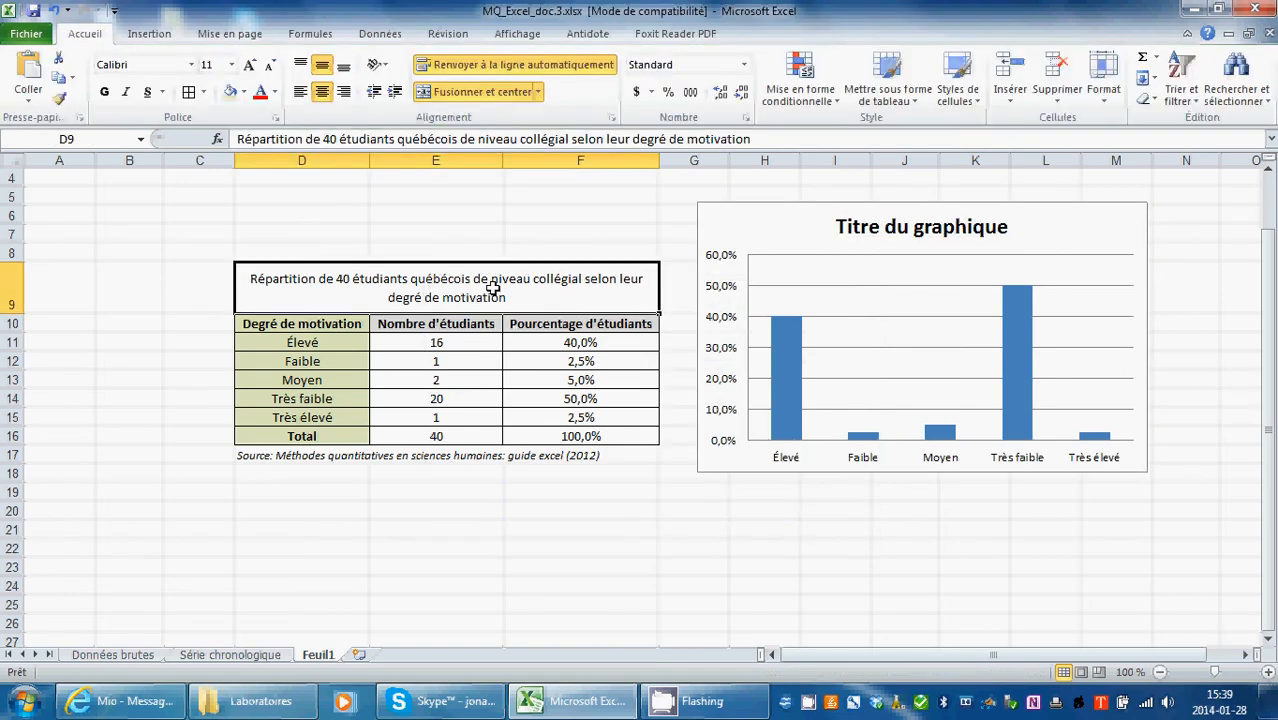
pyautogui.hotkey('ctrl', 'c')
pyautogui.click(890, 234)
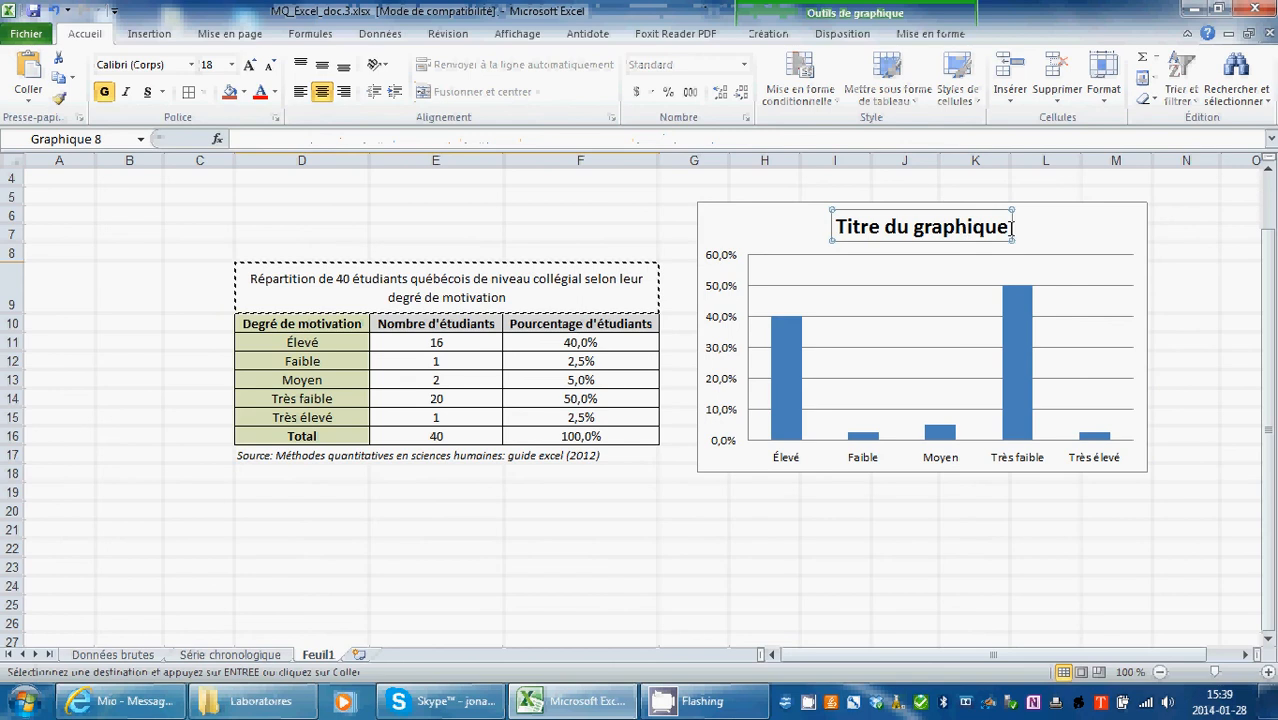
pyautogui.moveTo(1009, 228); pyautogui.dragTo(841, 228)
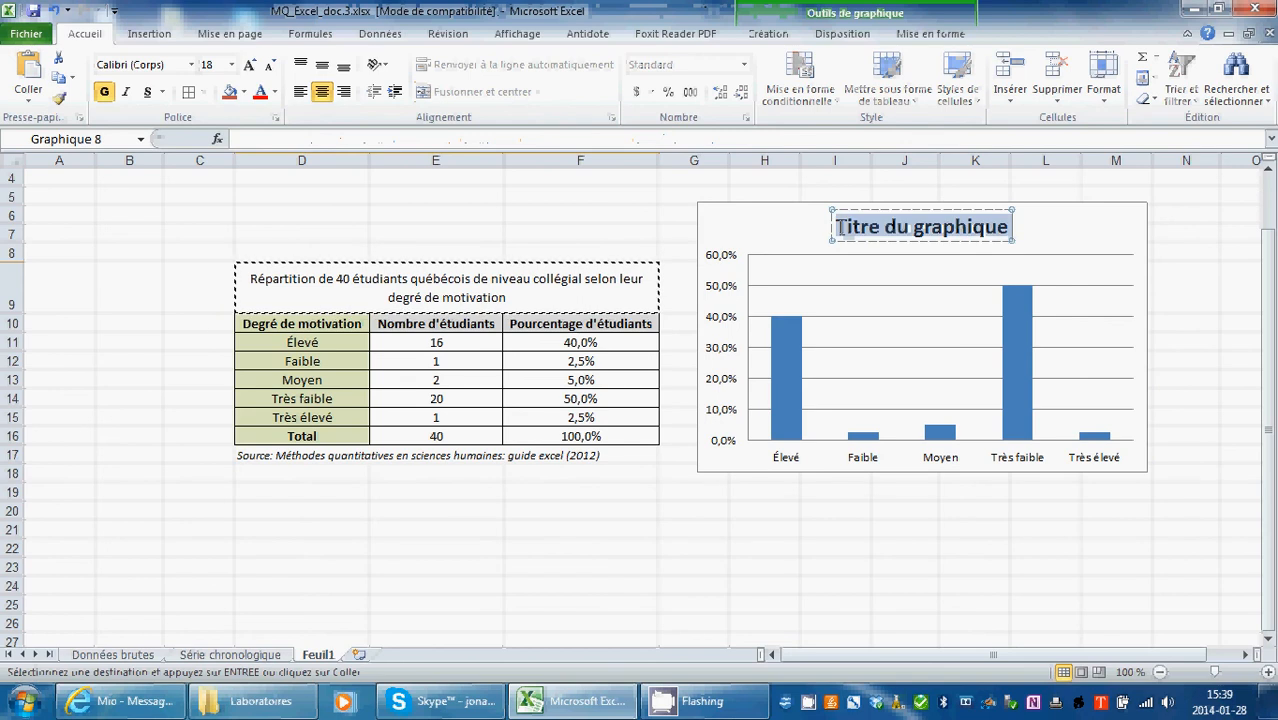
pyautogui.hotkey('ctrl', 'v')
pyautogui.moveTo(984, 272); pyautogui.dragTo(810, 225)
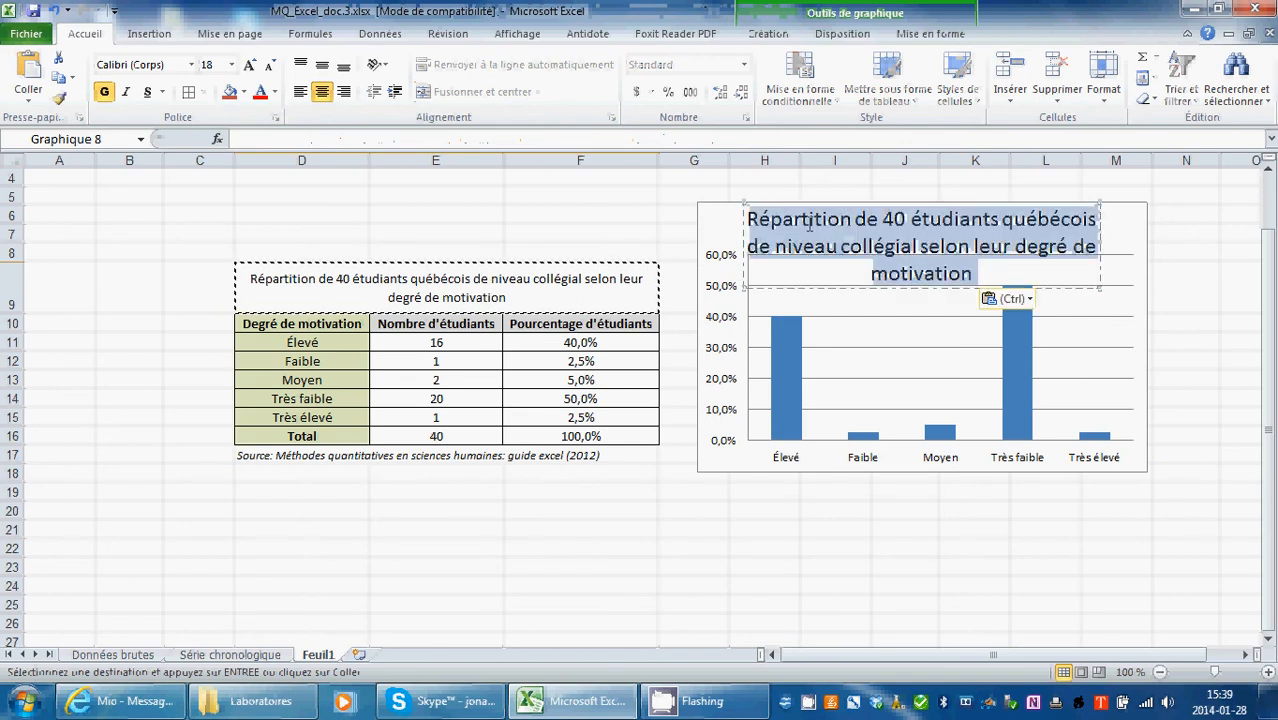
pyautogui.click(598, 234)
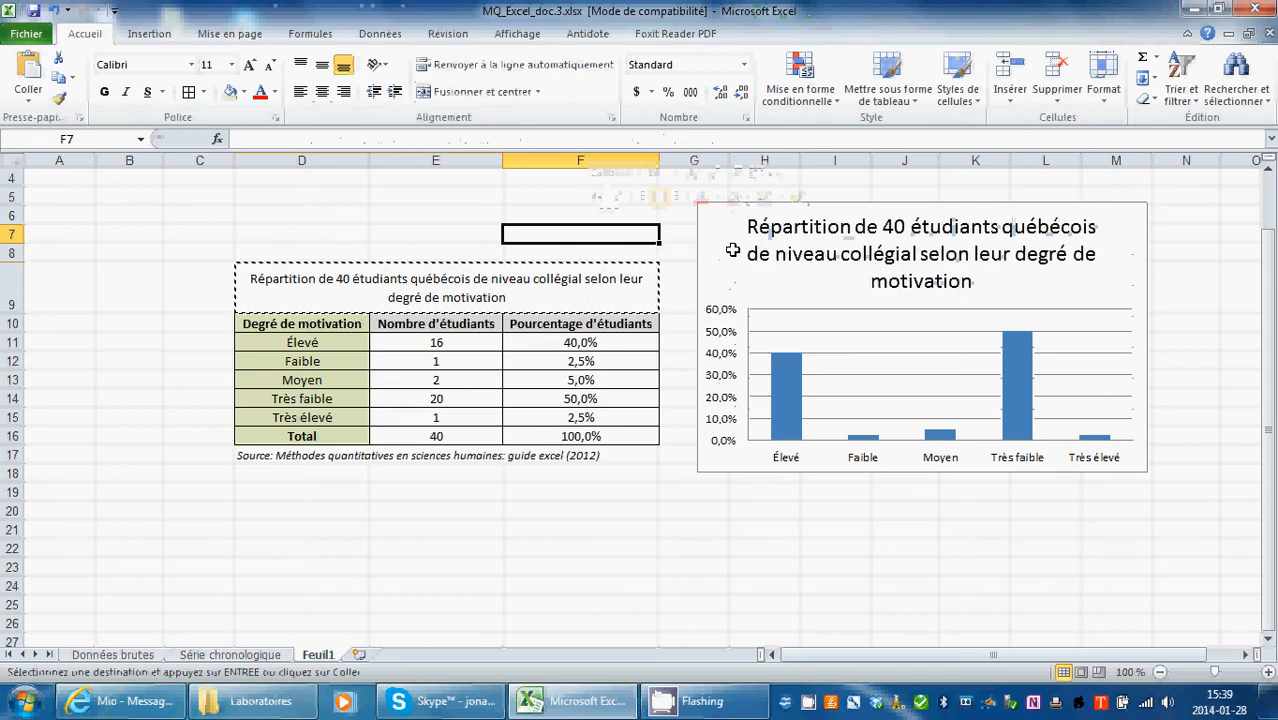
# Reduce the chart title's font size to 14.
pyautogui.click(905, 255)
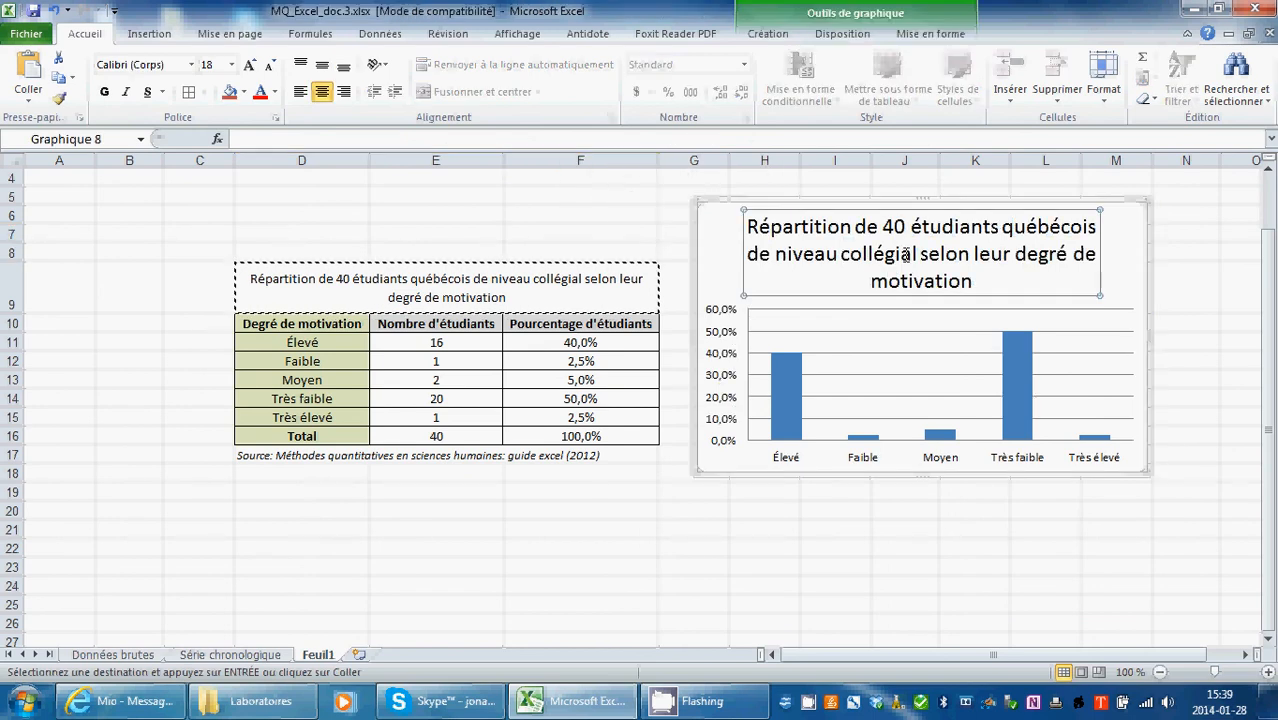
pyautogui.click(268, 70)
pyautogui.click(268, 70)
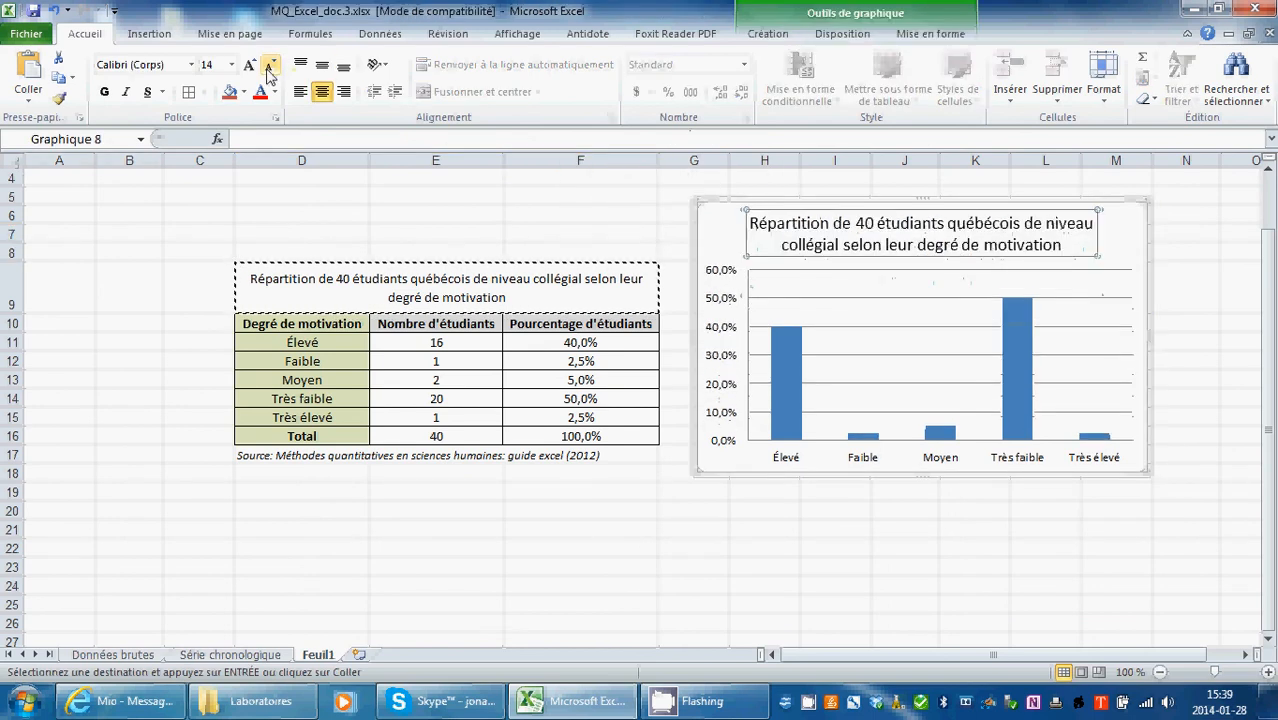
pyautogui.click(630, 235)
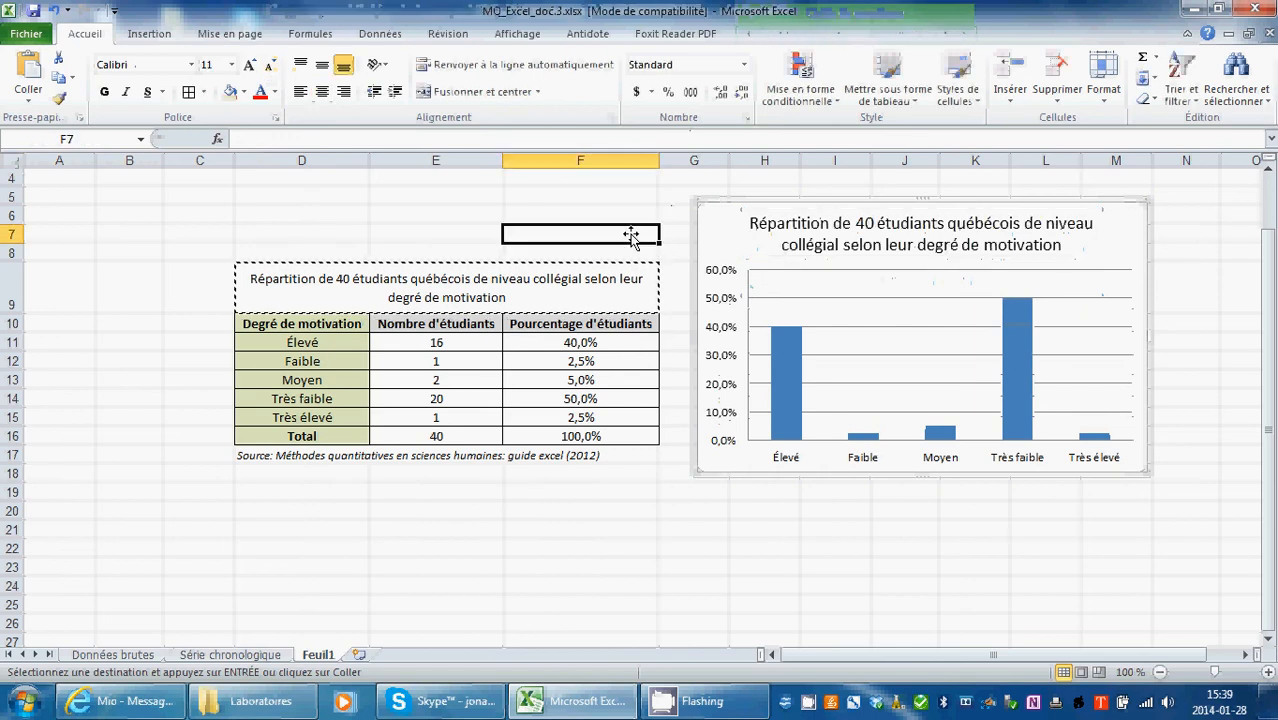
# Add a title below the chart's horizontal axis reading "Degré de motivation".
pyautogui.click(736, 225)
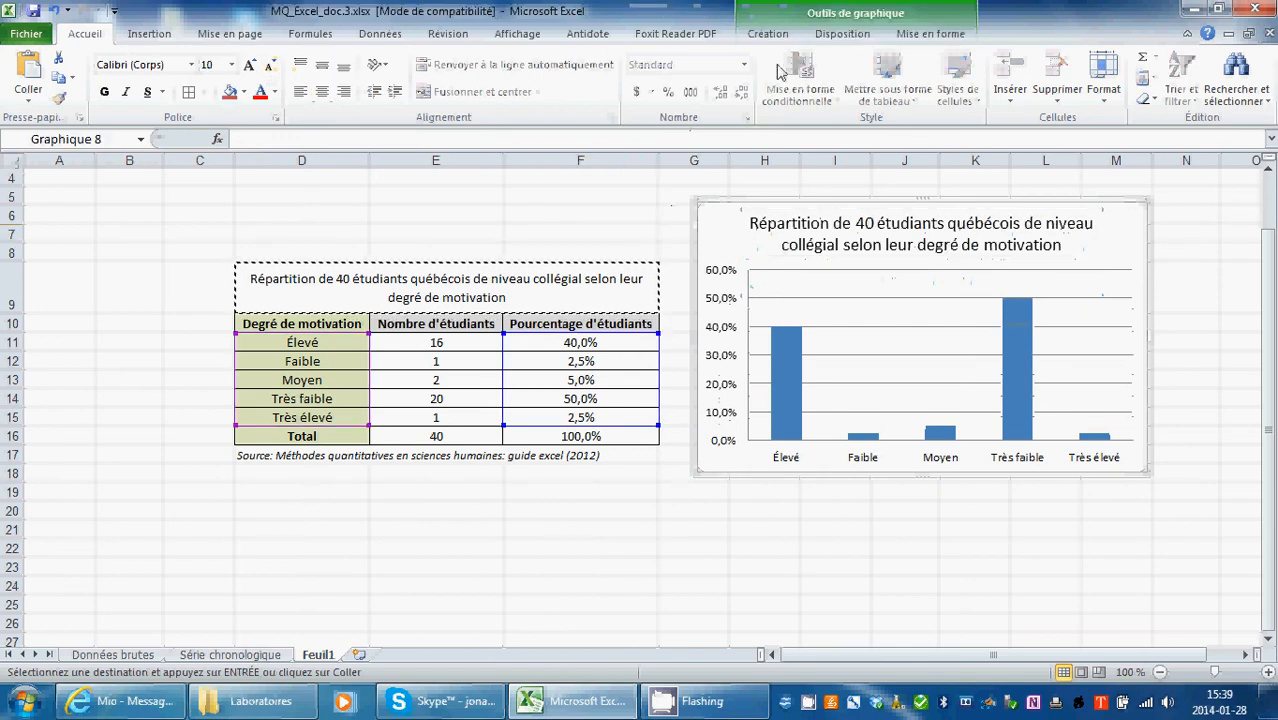
pyautogui.click(834, 38)
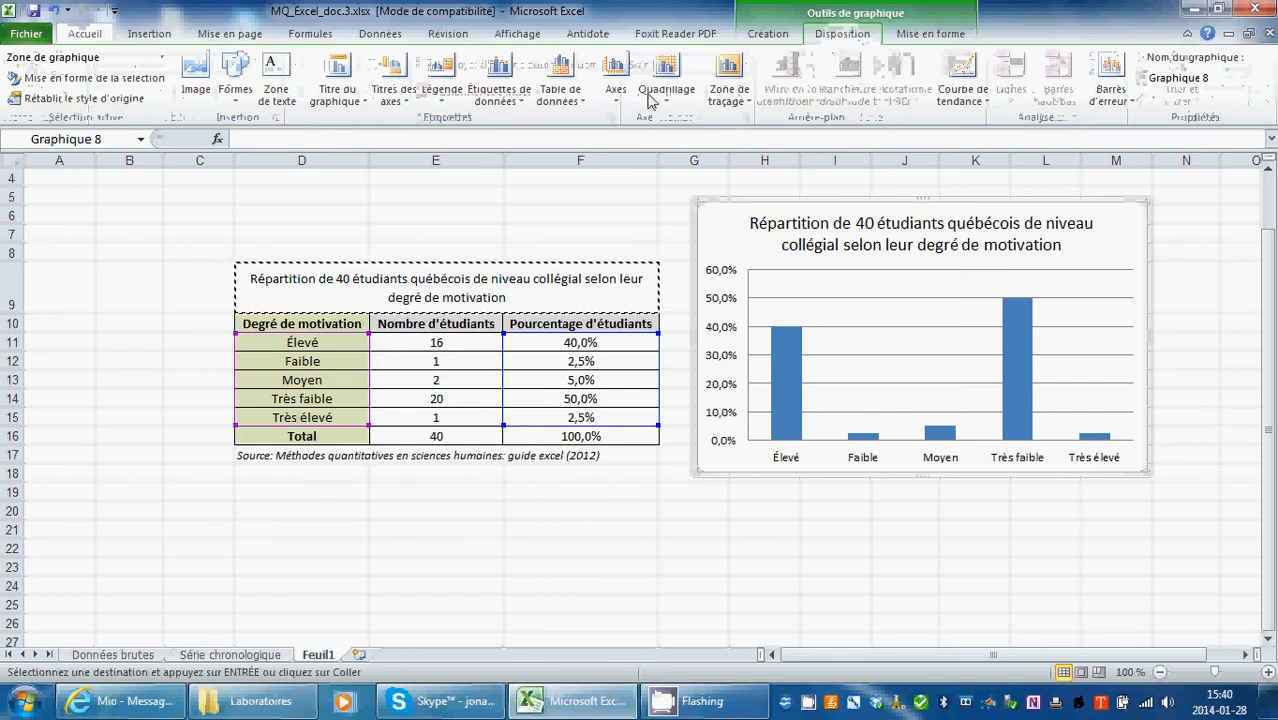
pyautogui.click(346, 104)
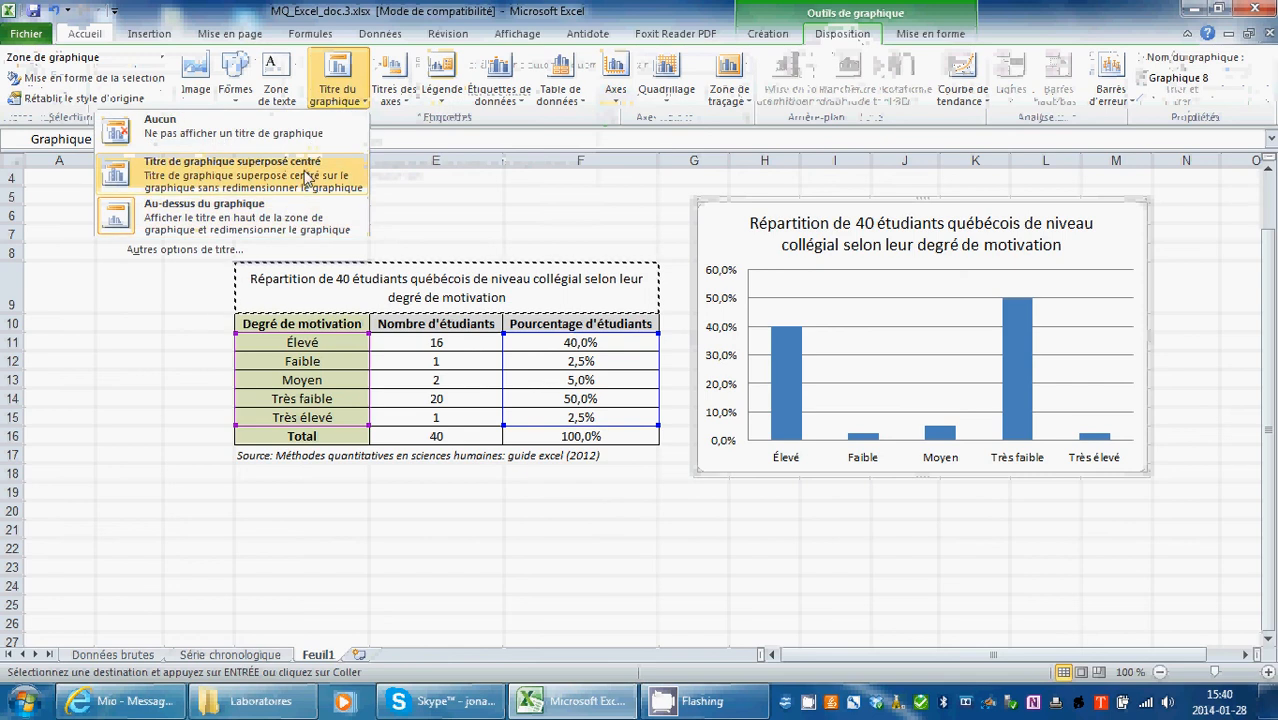
pyautogui.click(339, 83)
pyautogui.click(393, 92)
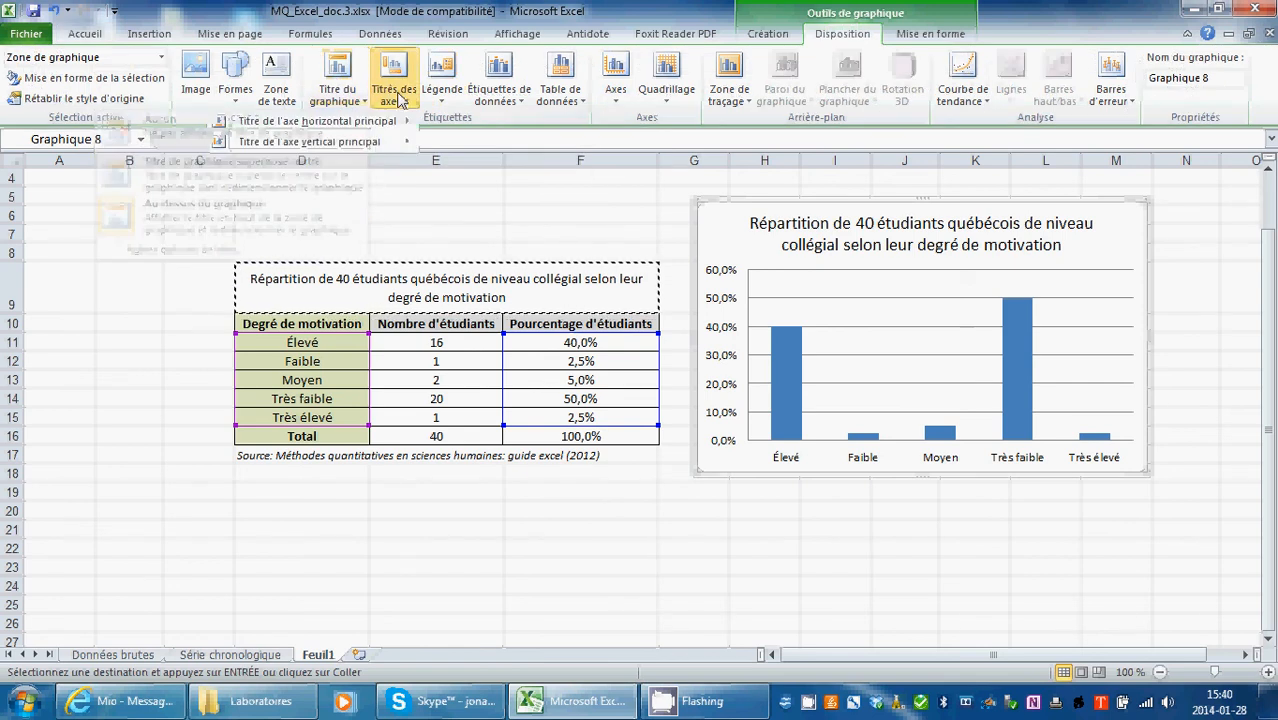
pyautogui.moveTo(389, 125)
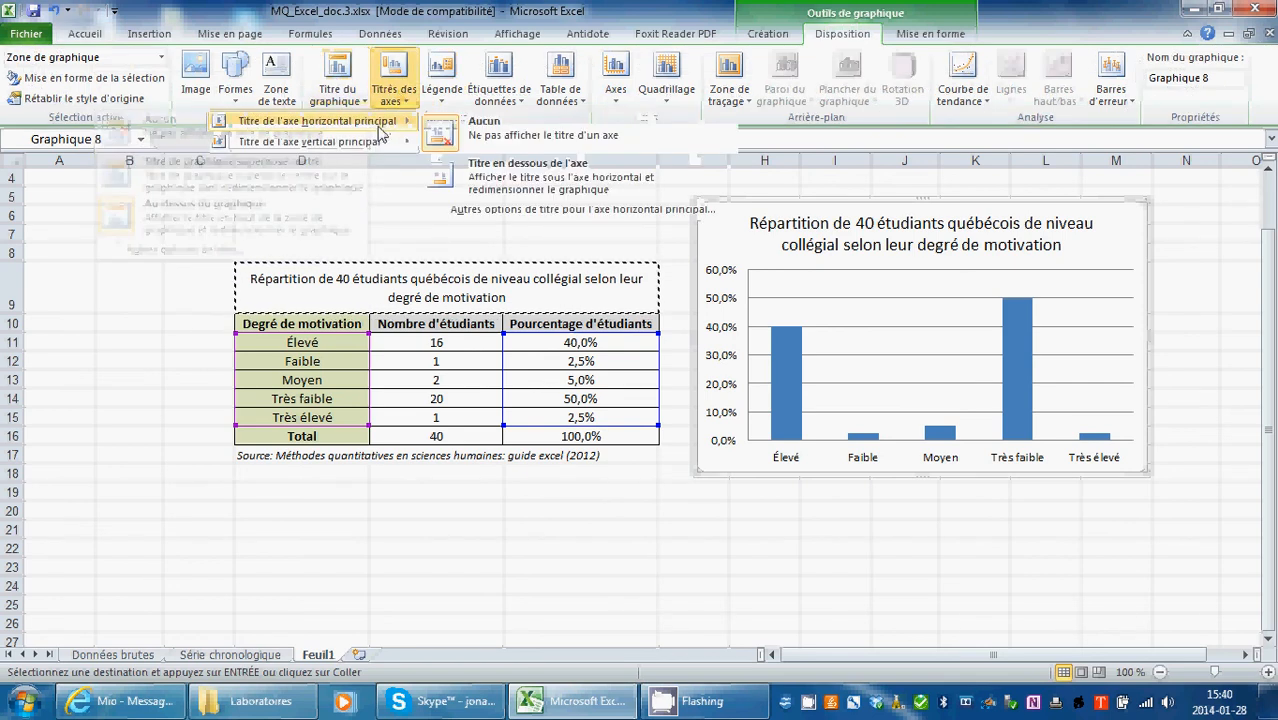
pyautogui.click(583, 184)
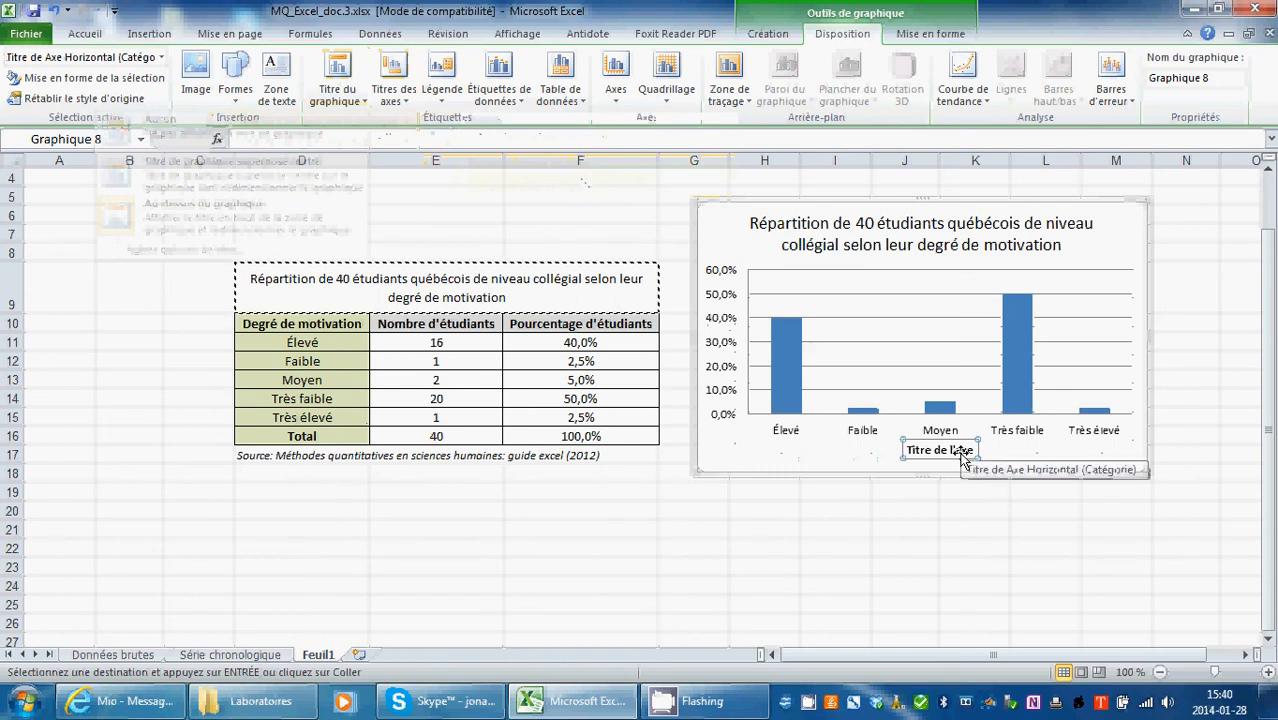
pyautogui.write('D')
pyautogui.press('Return')
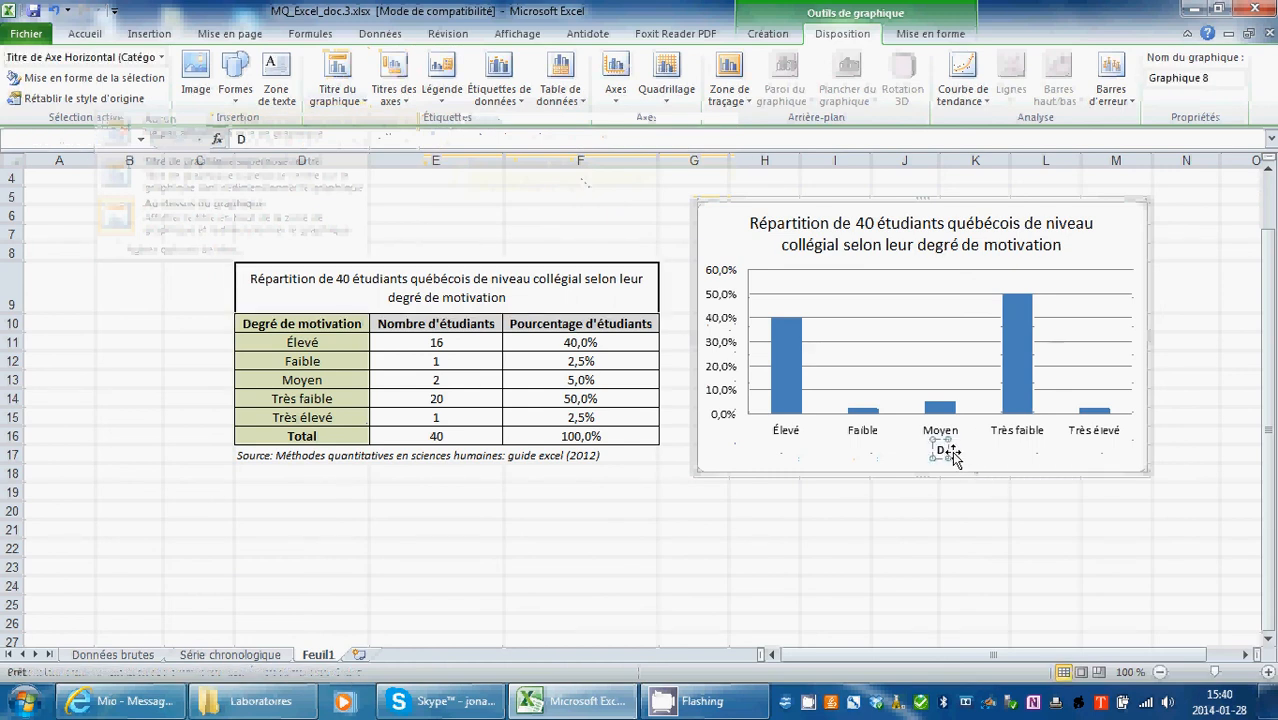
pyautogui.click(948, 452)
pyautogui.write('egré de')
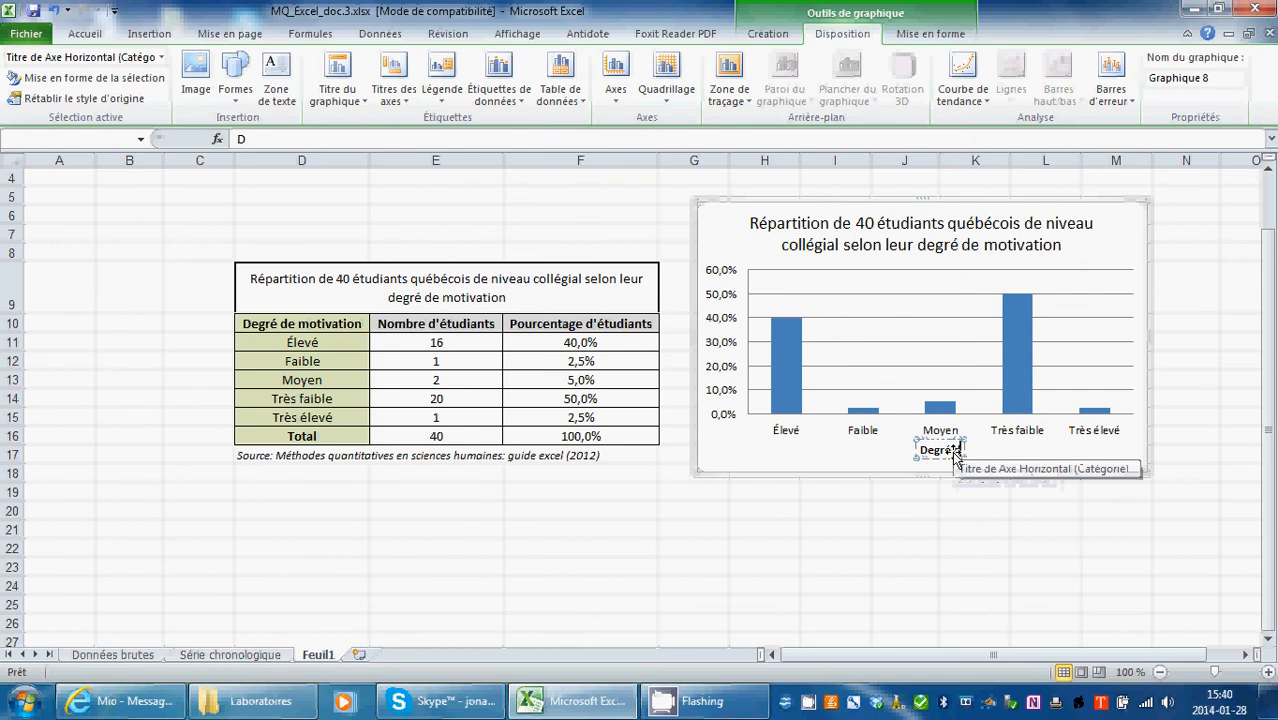
pyautogui.write(' mo')
pyautogui.write('vation')
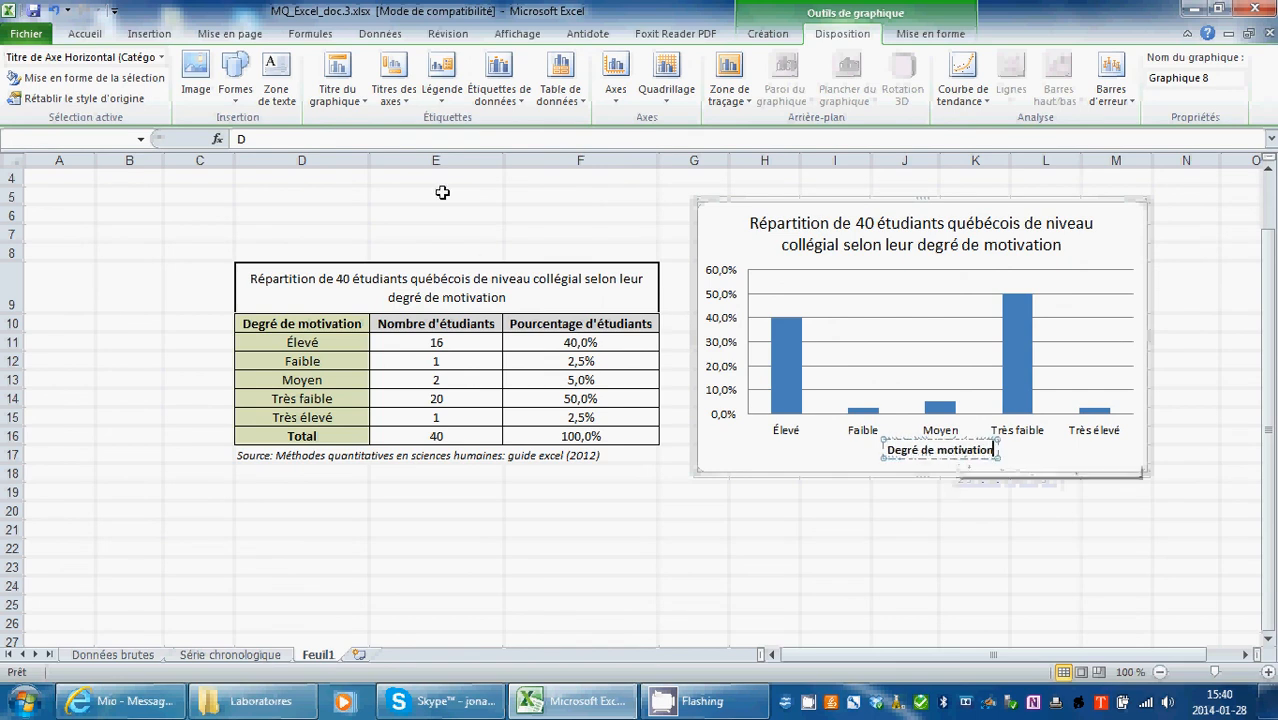
# Add a rotated title to the chart's vertical axis reading "Pourcentage d'étudiants".
pyautogui.click(396, 94)
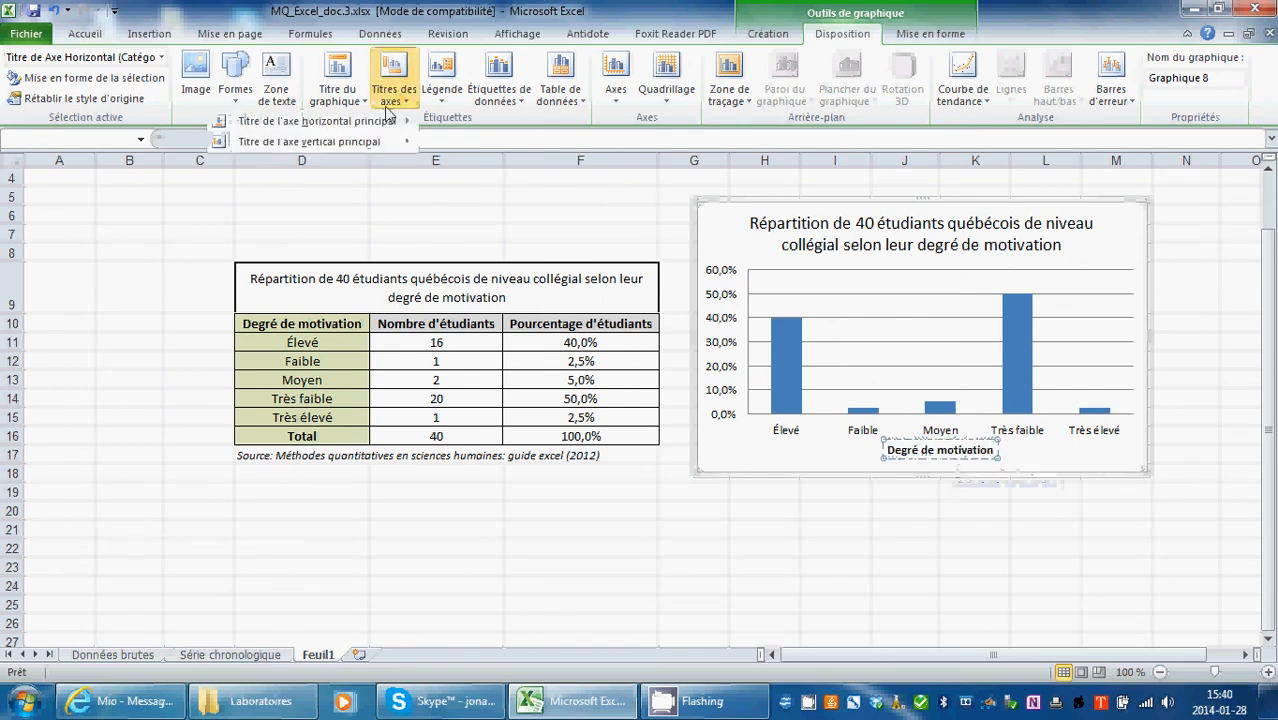
pyautogui.moveTo(375, 141)
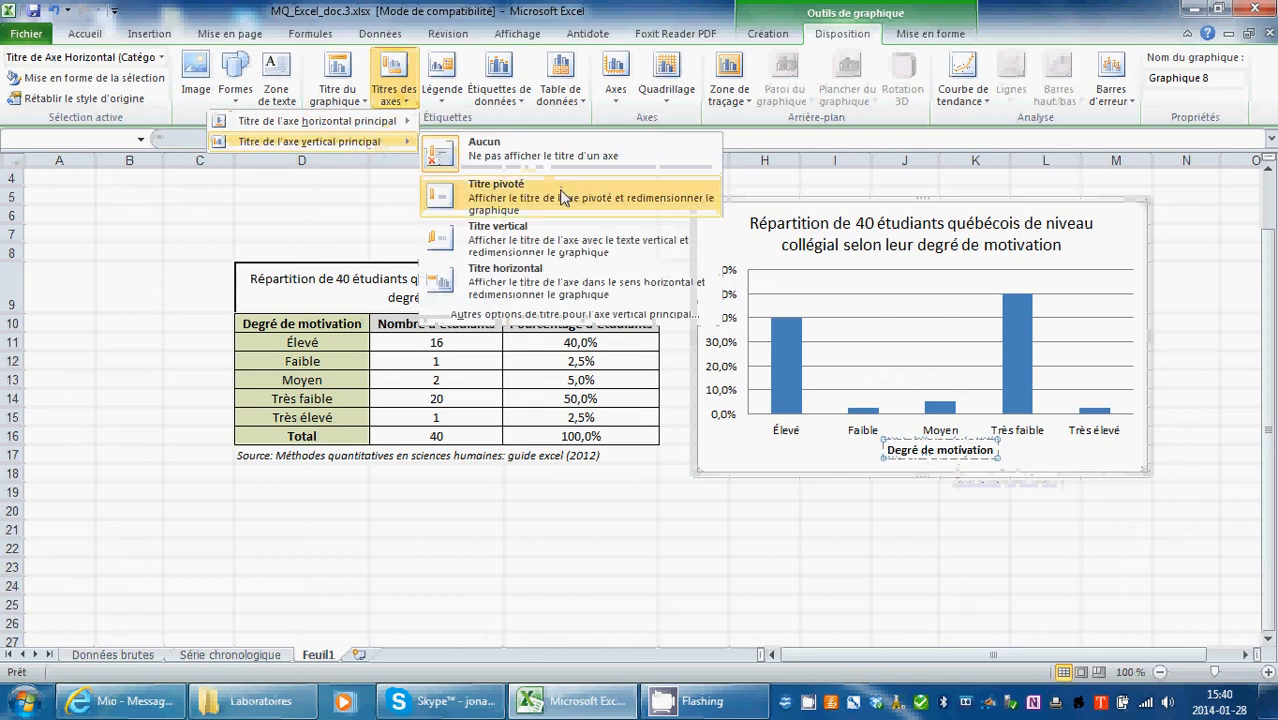
pyautogui.click(563, 215)
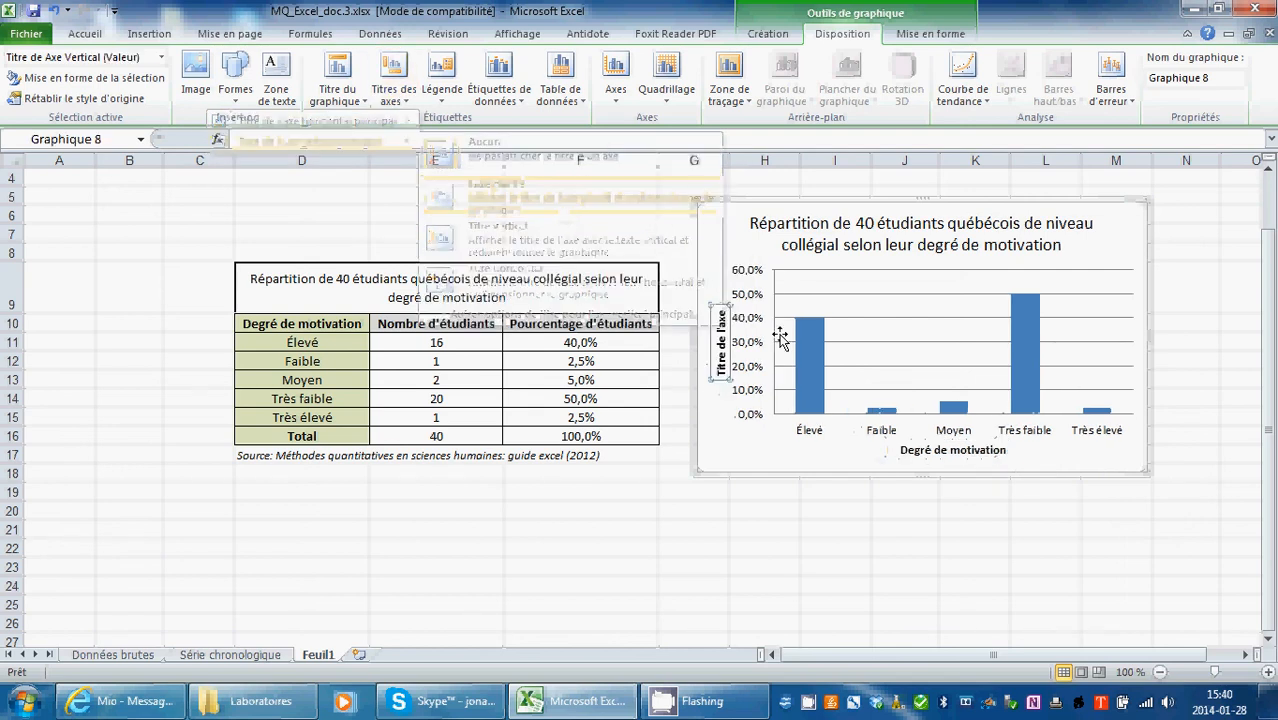
pyautogui.moveTo(803, 354)
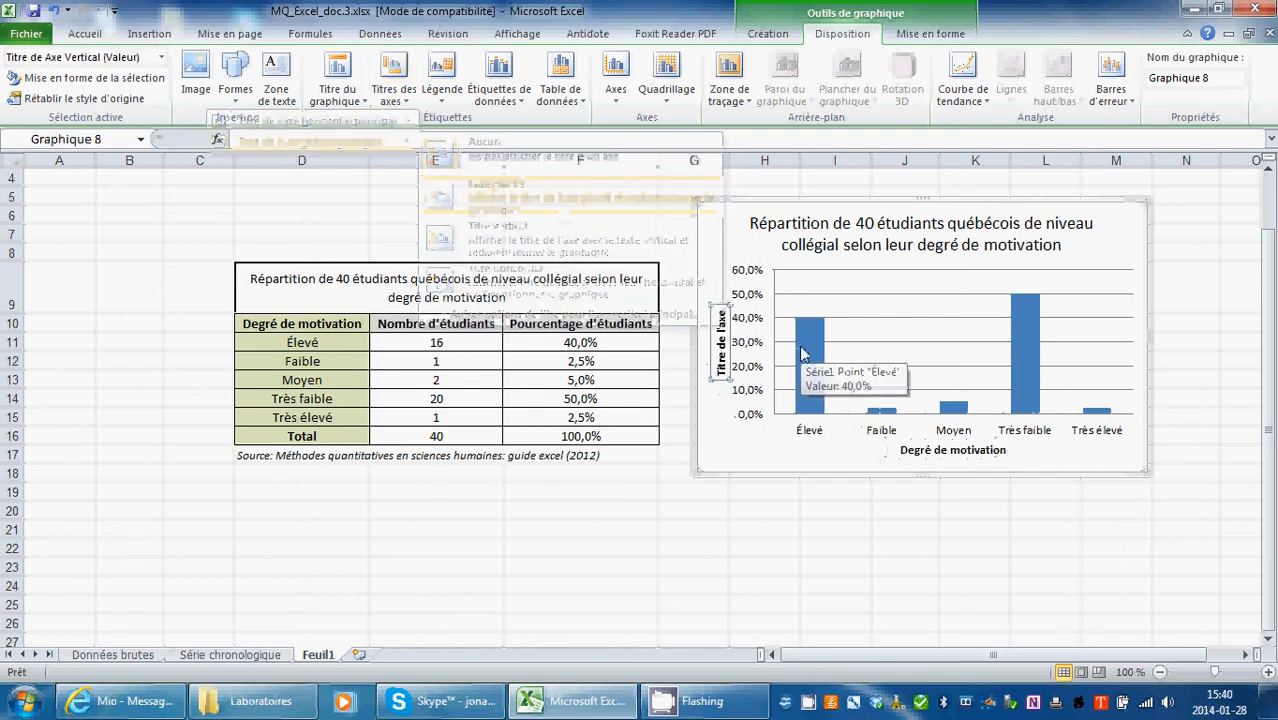
pyautogui.write("Pourcentage d'étudiants")
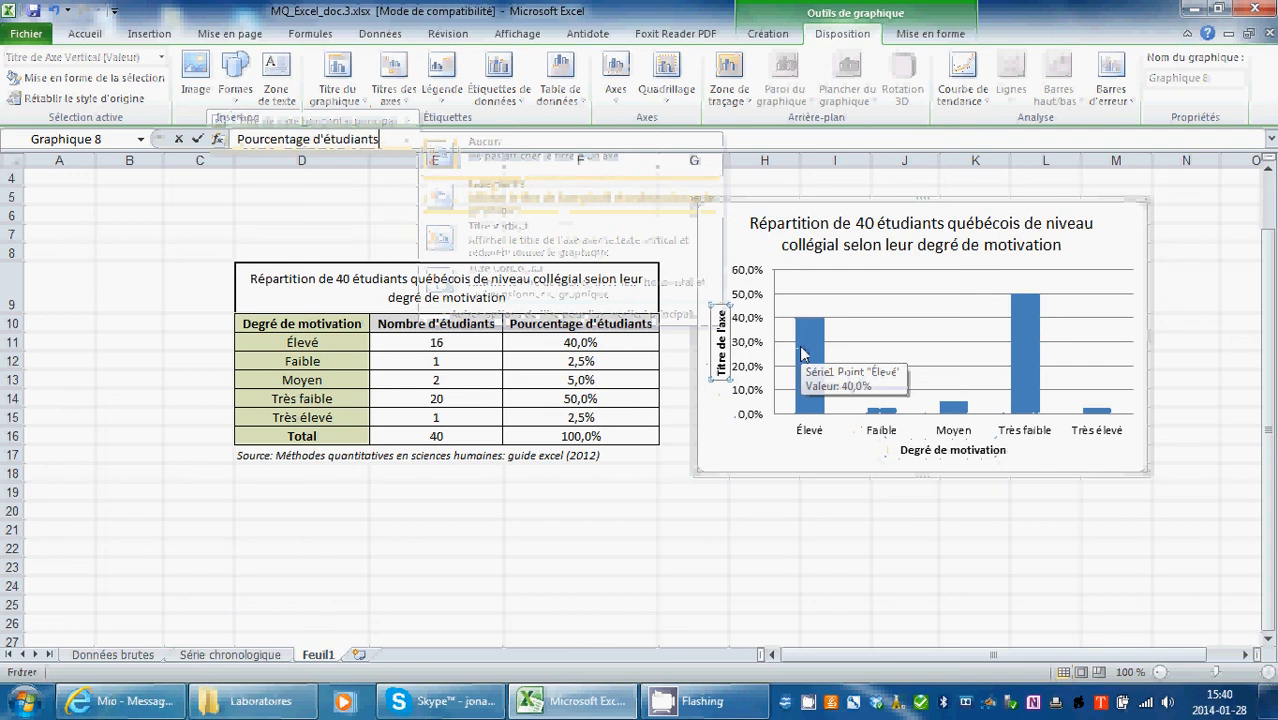
pyautogui.click(196, 140)
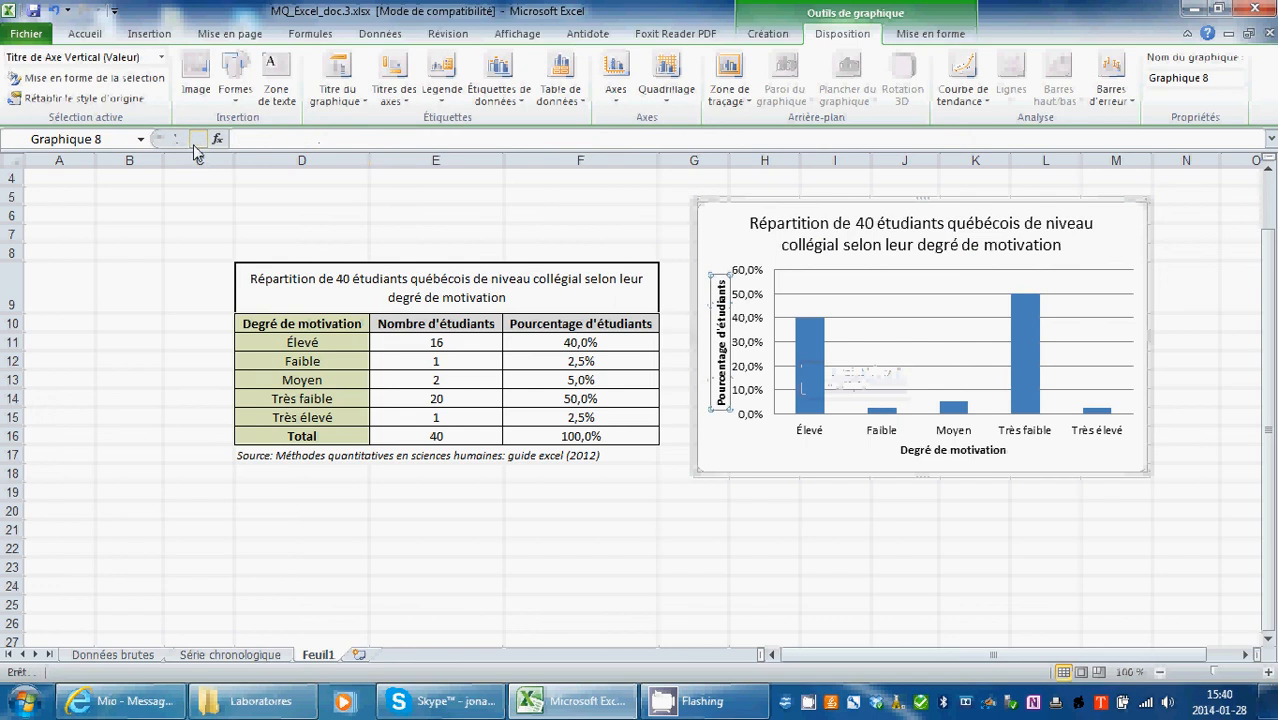
pyautogui.click(507, 209)
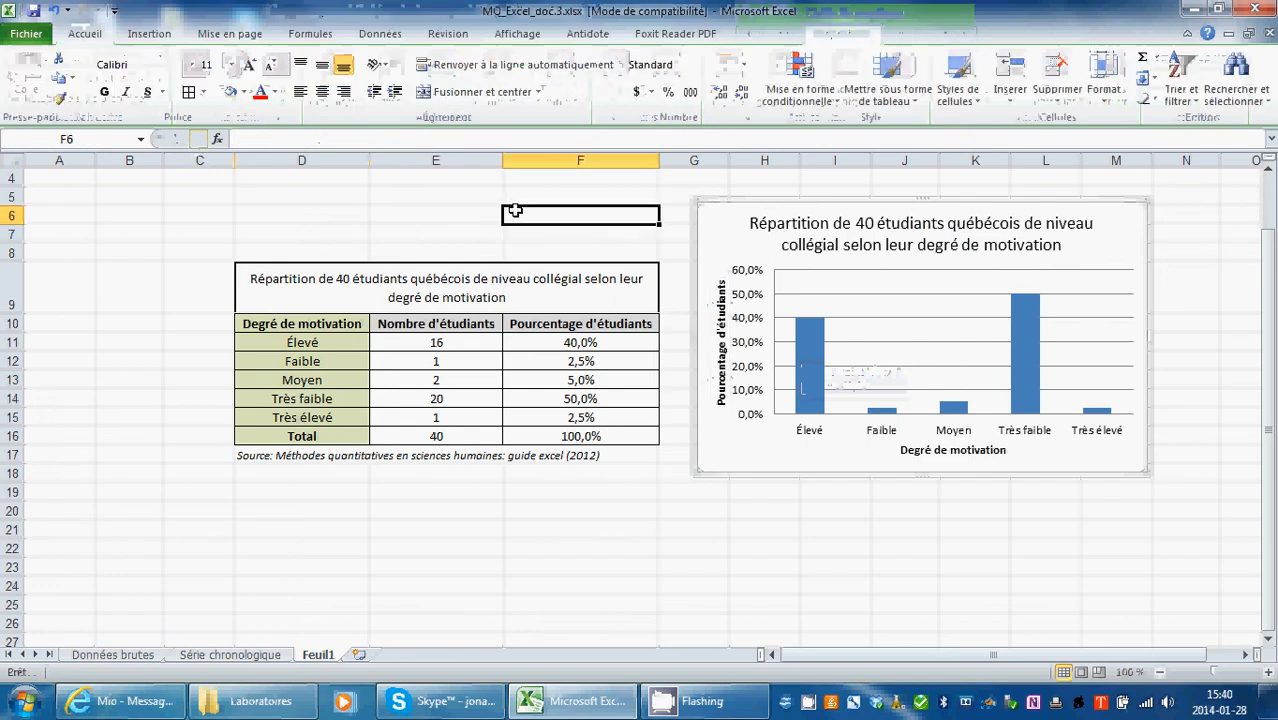
# Move the chart up by about one row and make it slightly taller at its lower edge.
pyautogui.click(722, 238)
pyautogui.click(770, 529)
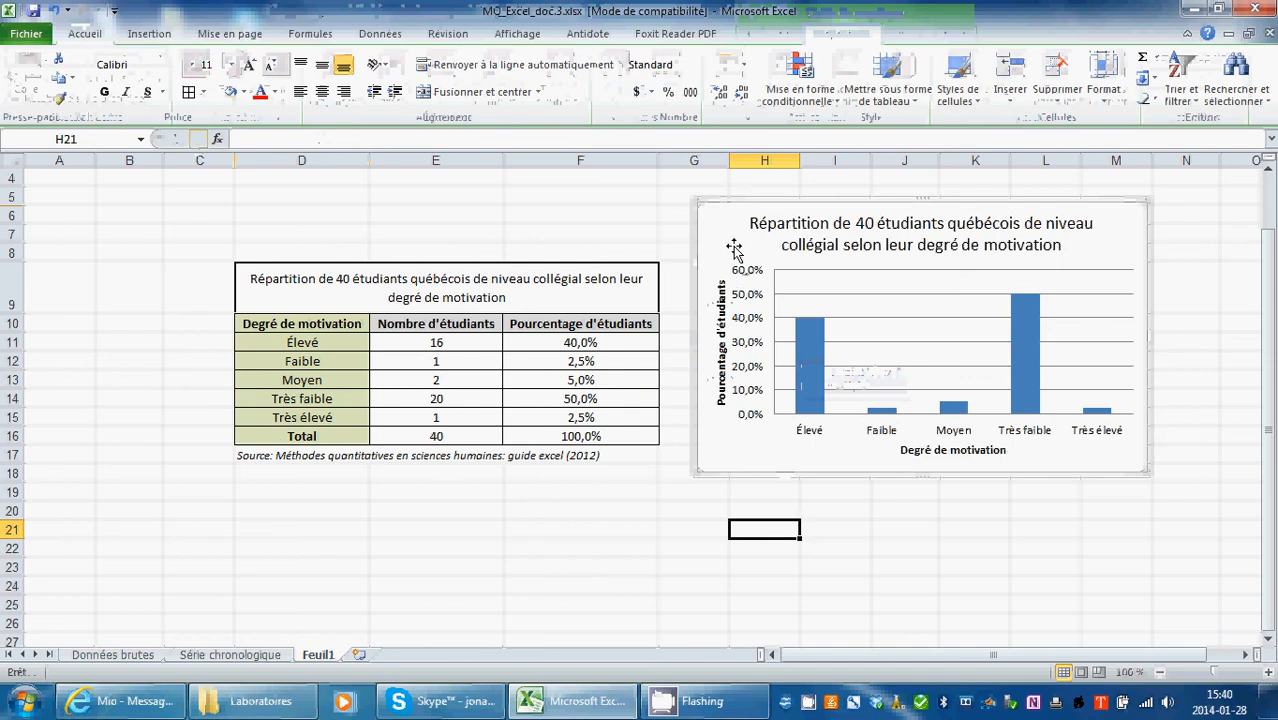
pyautogui.moveTo(715, 228); pyautogui.dragTo(734, 202)
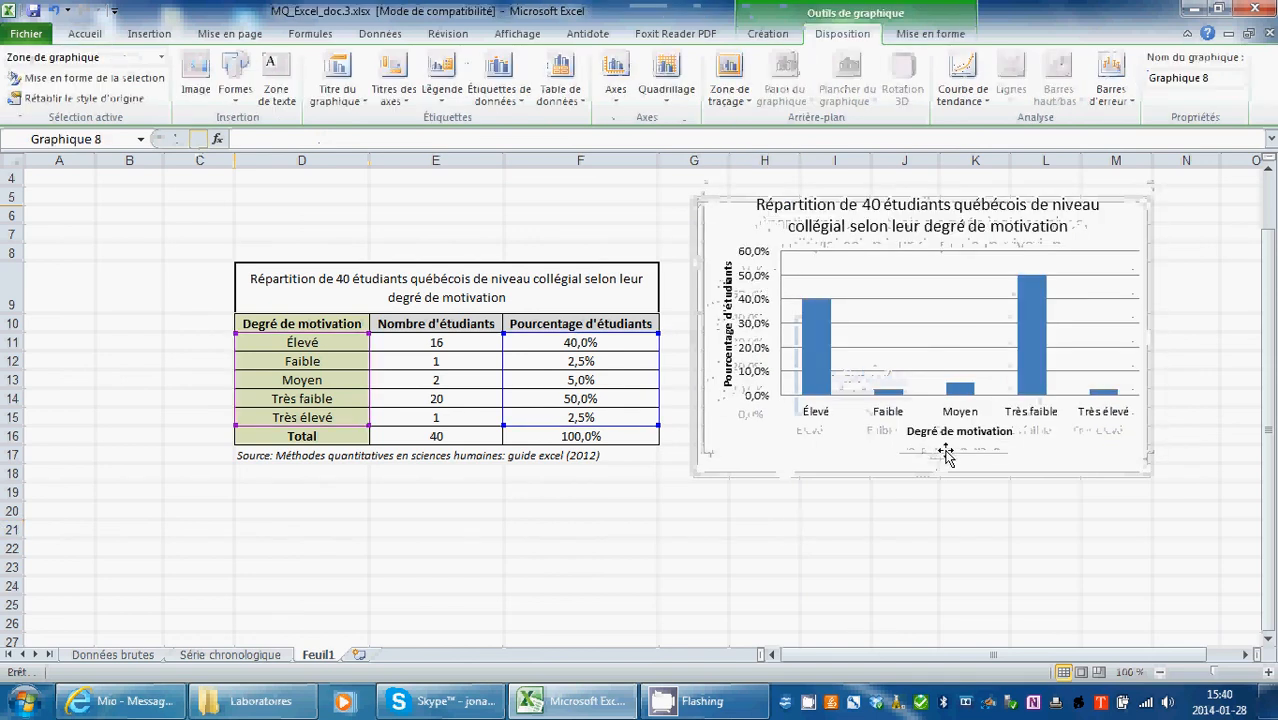
pyautogui.moveTo(926, 456); pyautogui.dragTo(979, 507)
pyautogui.click(908, 542)
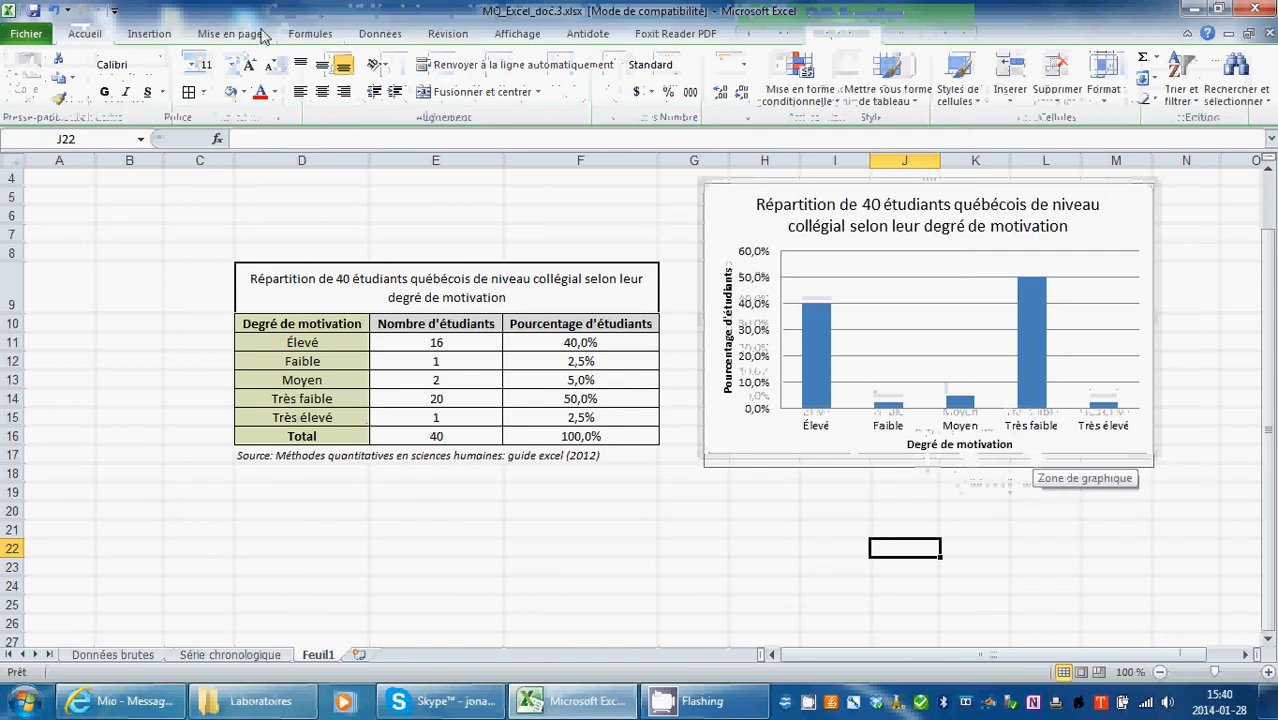
# Draw a text box over the chart's lower-left corner, below the category labels, and enter "Source" in it.
pyautogui.click(152, 36)
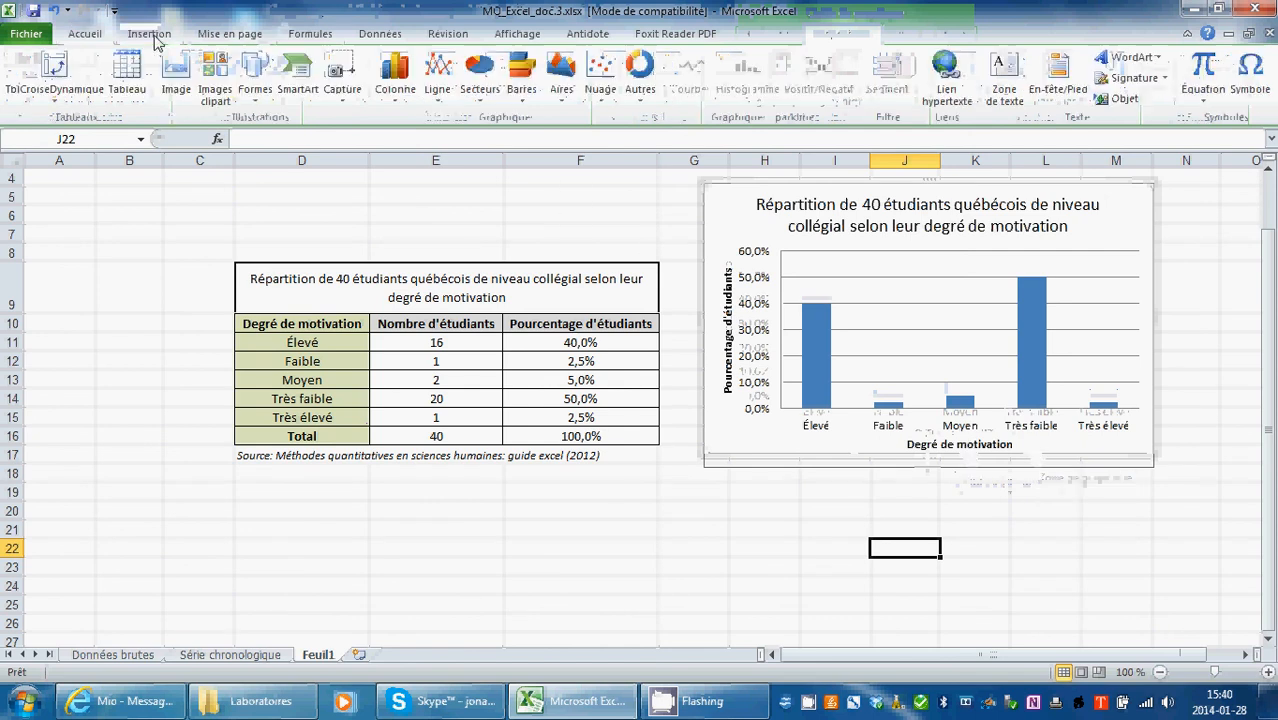
pyautogui.click(1004, 80)
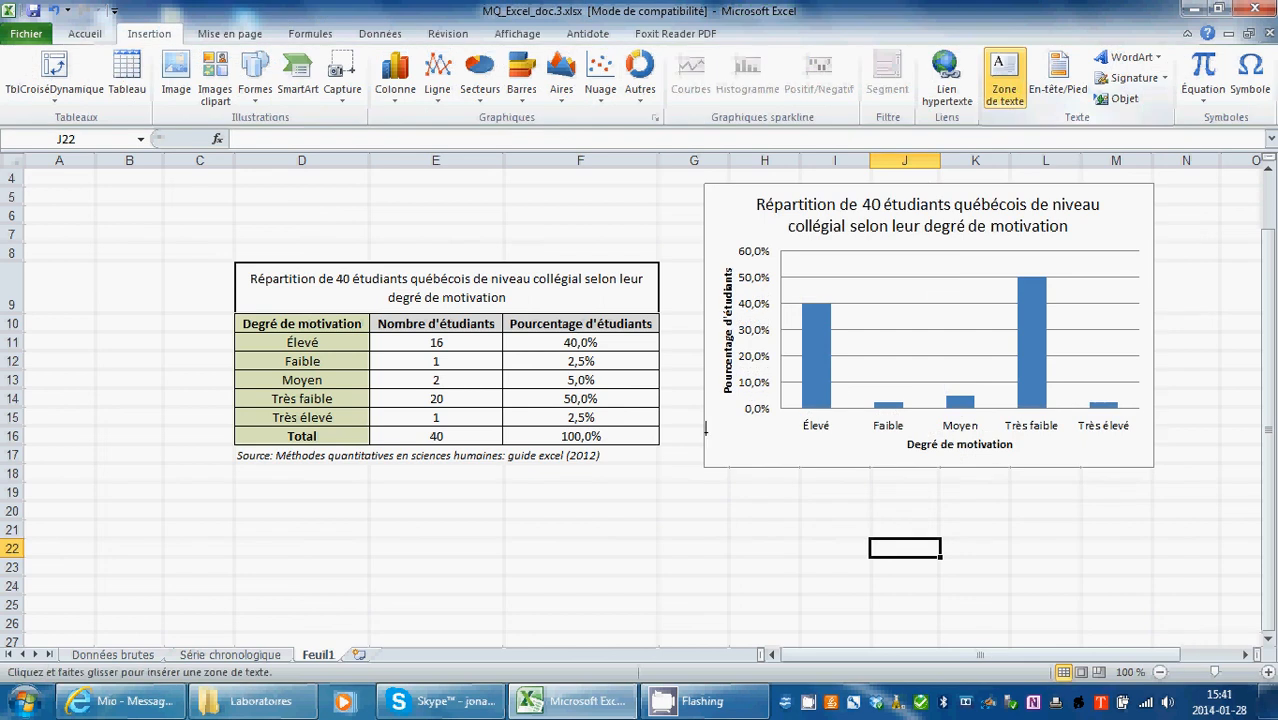
pyautogui.moveTo(705, 428)
pyautogui.mouseDown()
pyautogui.moveTo(790, 460)
pyautogui.moveTo(905, 465)
pyautogui.mouseUp()
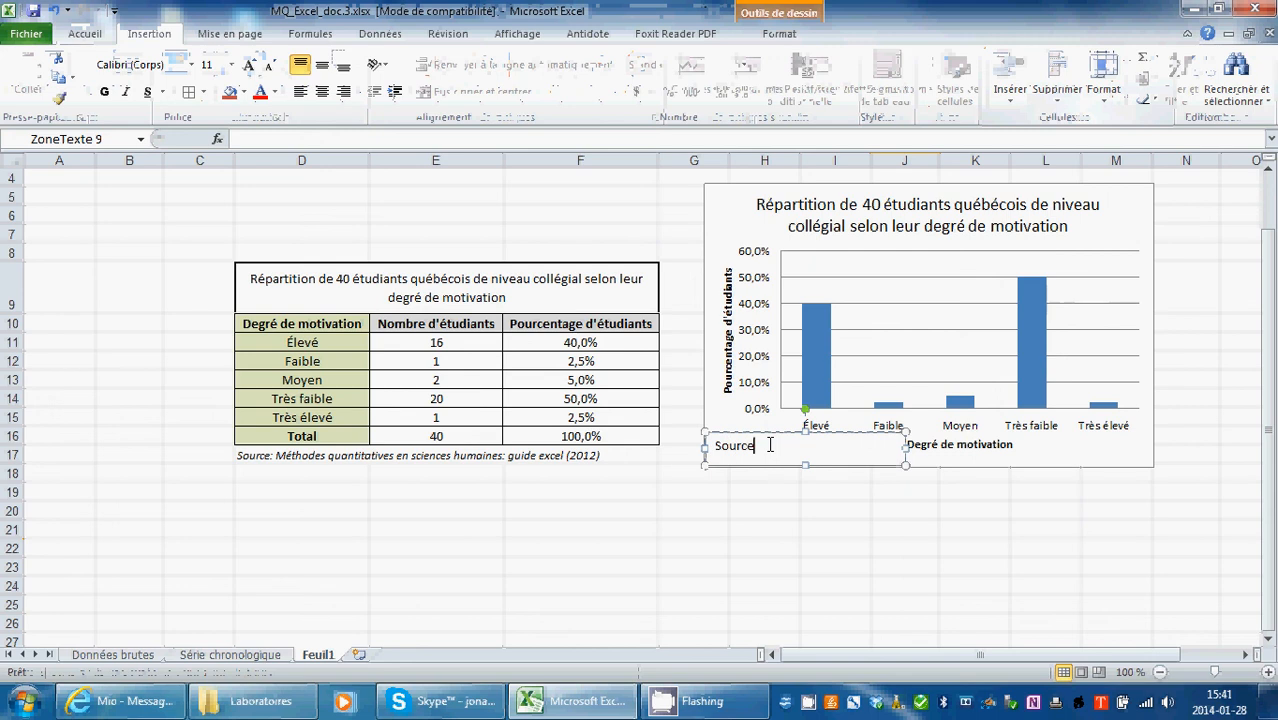
# Replace the text box's content with the source note copied from D17, "Source: Méthodes quantitatives en sciences humaines: guide excel (2012)".
pyautogui.click(575, 453)
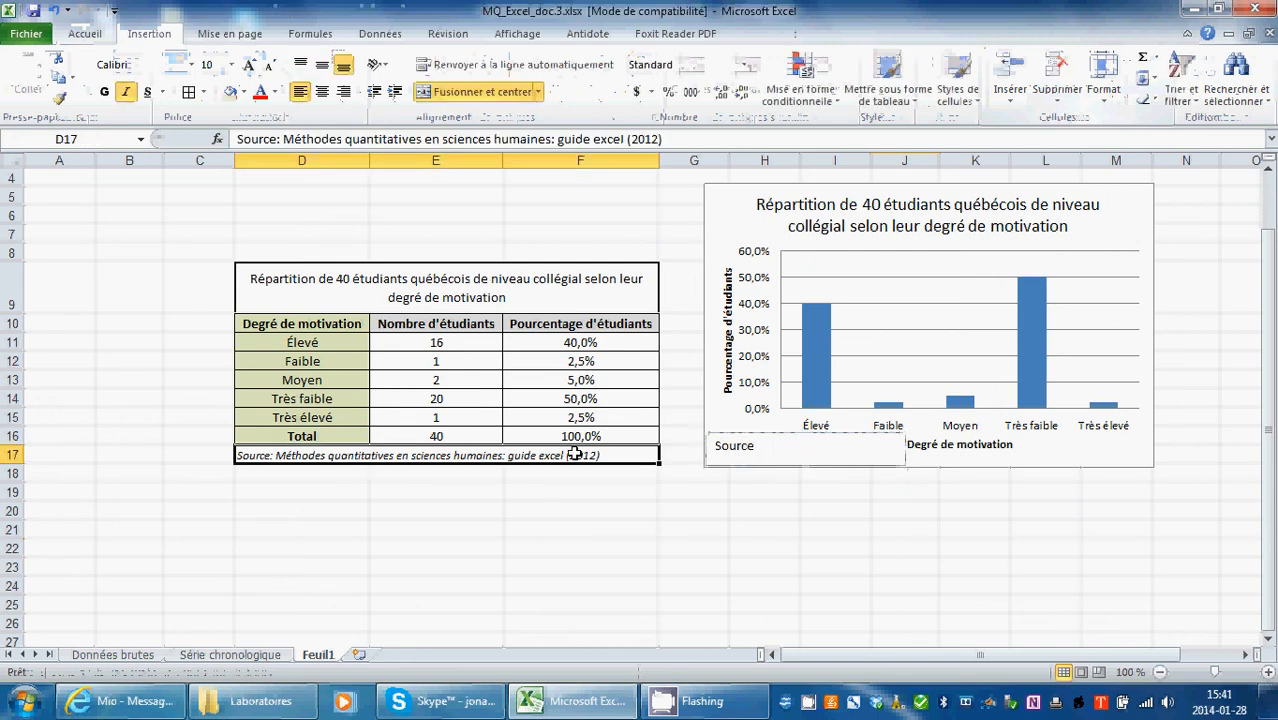
pyautogui.hotkey('ctrl', 'c')
pyautogui.click(760, 445)
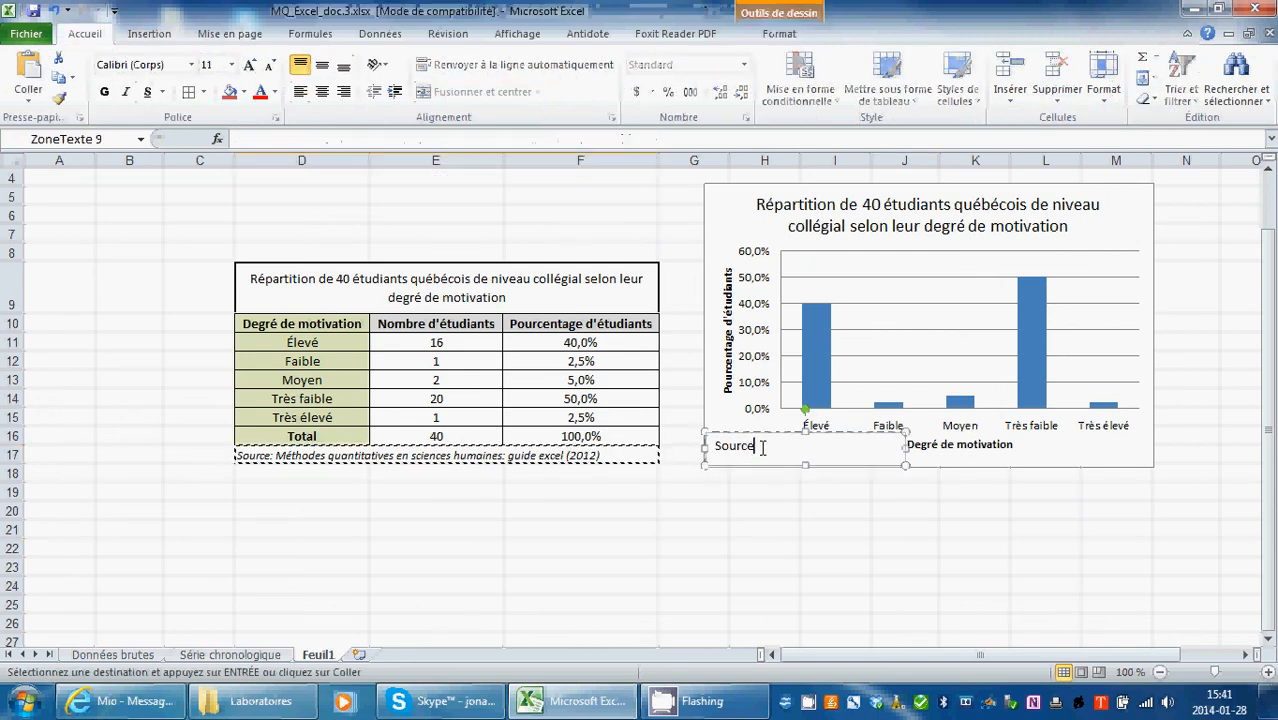
pyautogui.moveTo(760, 445); pyautogui.dragTo(703, 445)
pyautogui.hotkey('ctrl', 'v')
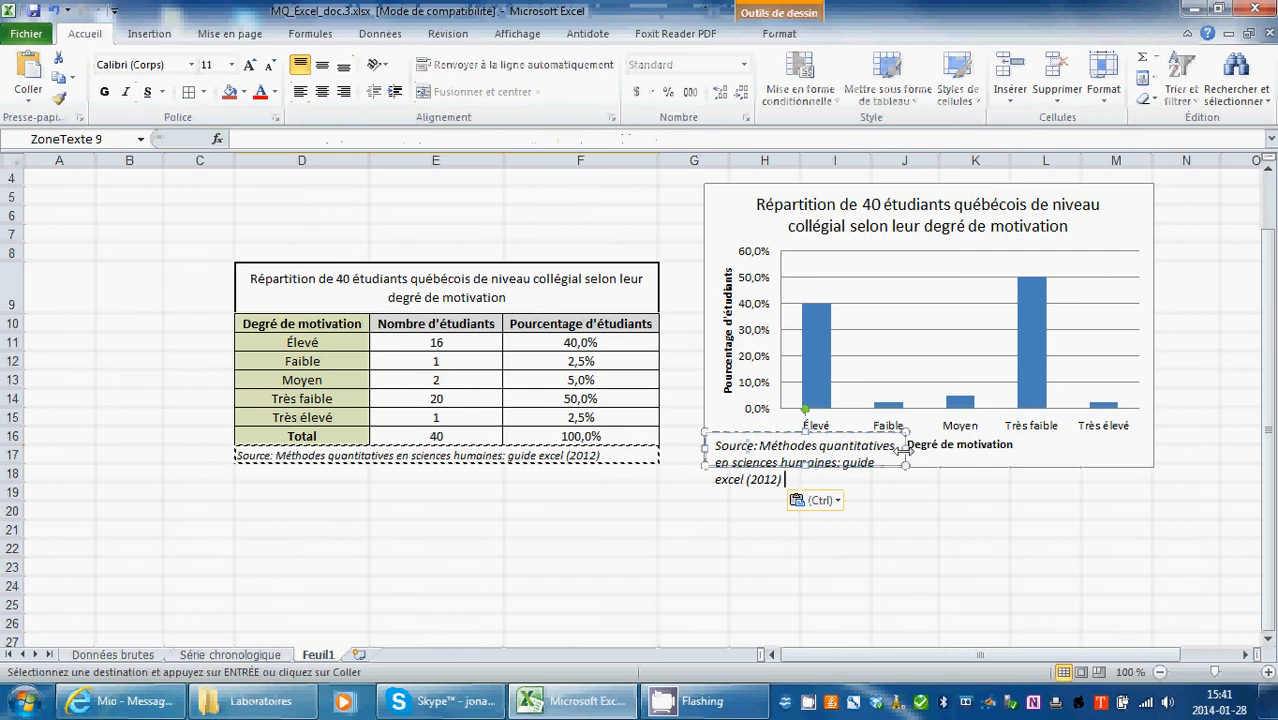
# Widen the source note's text box to nearly the chart's full width and reduce all of its text to size 10.
pyautogui.moveTo(905, 448); pyautogui.dragTo(1106, 455)
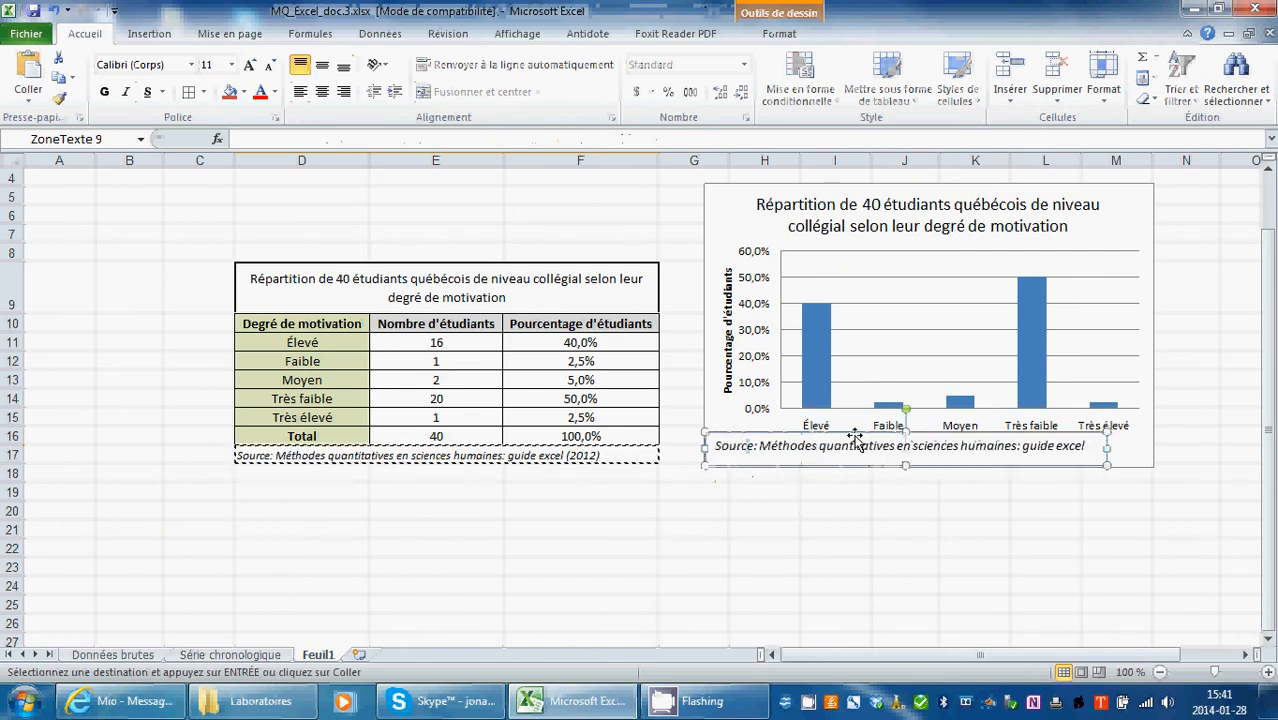
pyautogui.keyDown('shift'); pyautogui.click(716, 447); pyautogui.keyUp('shift')
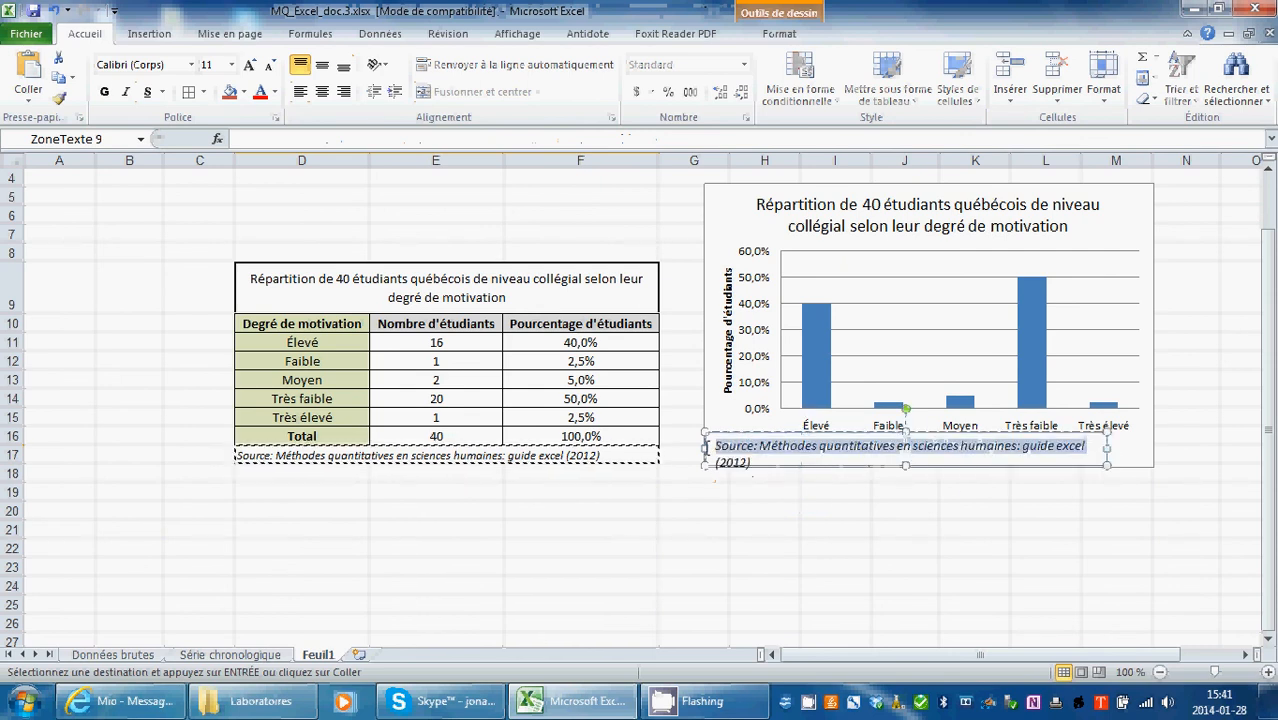
pyautogui.click(271, 65)
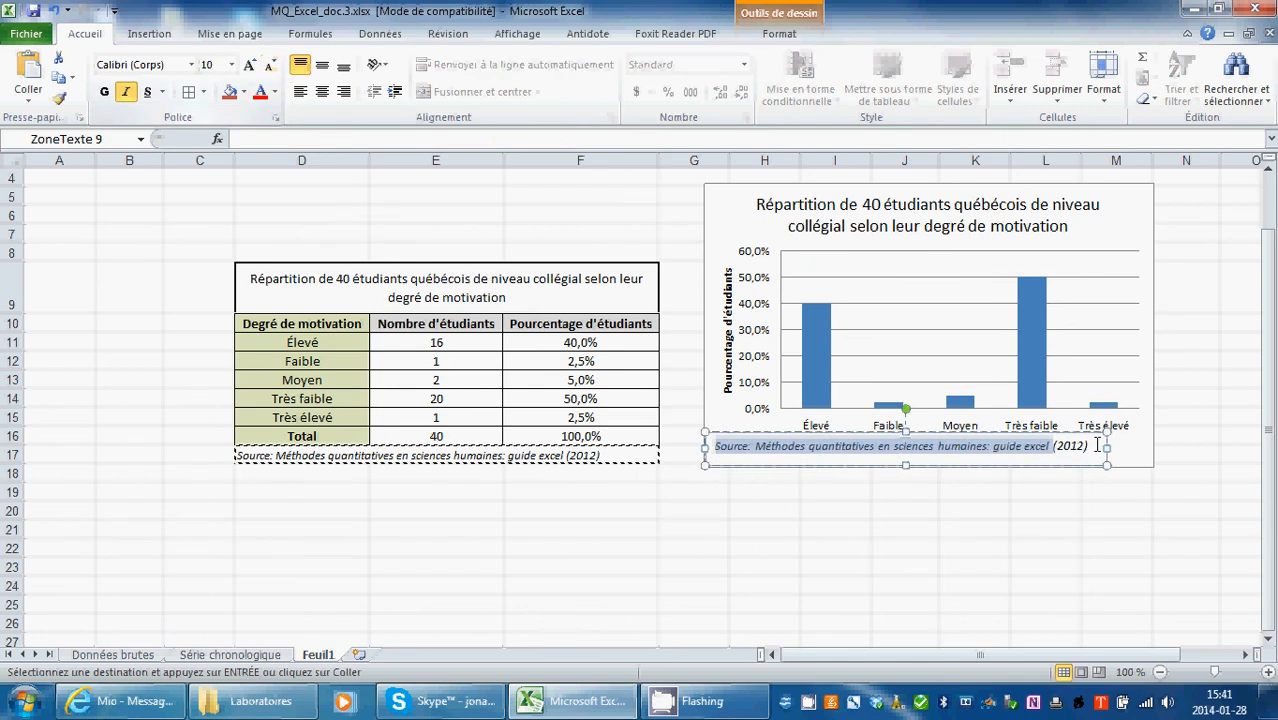
pyautogui.moveTo(1097, 446); pyautogui.dragTo(1056, 446)
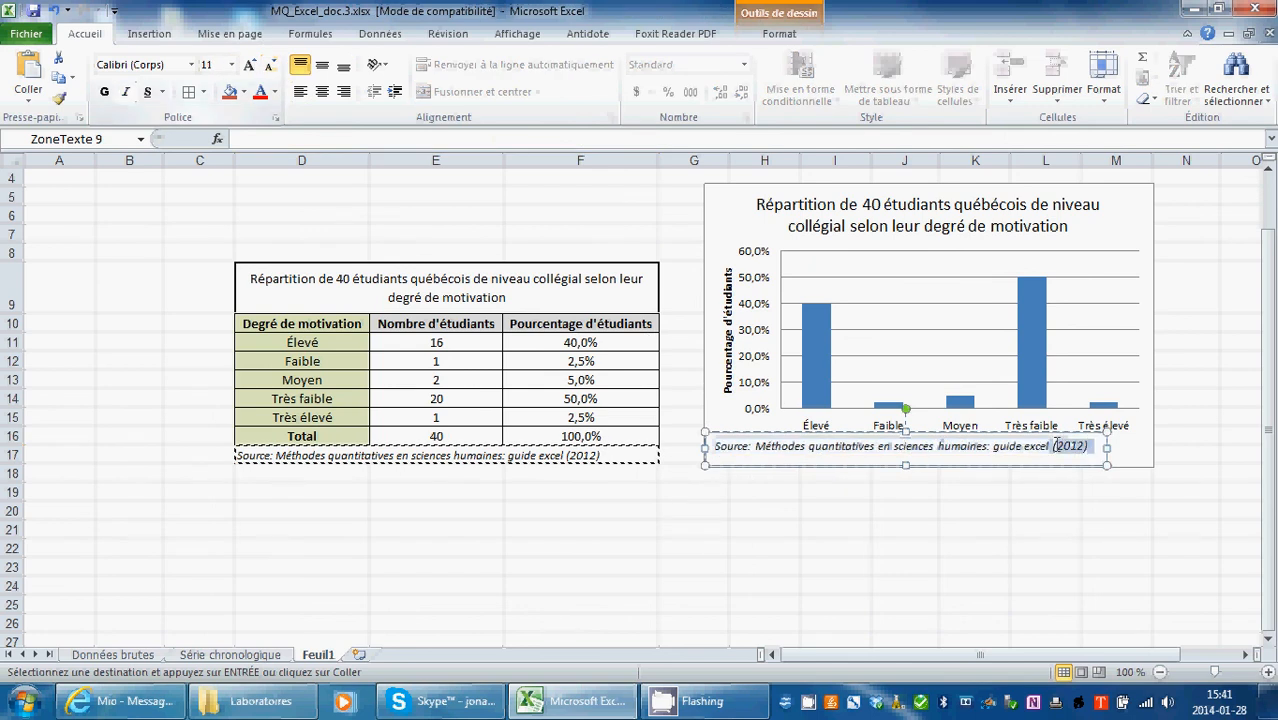
pyautogui.click(271, 65)
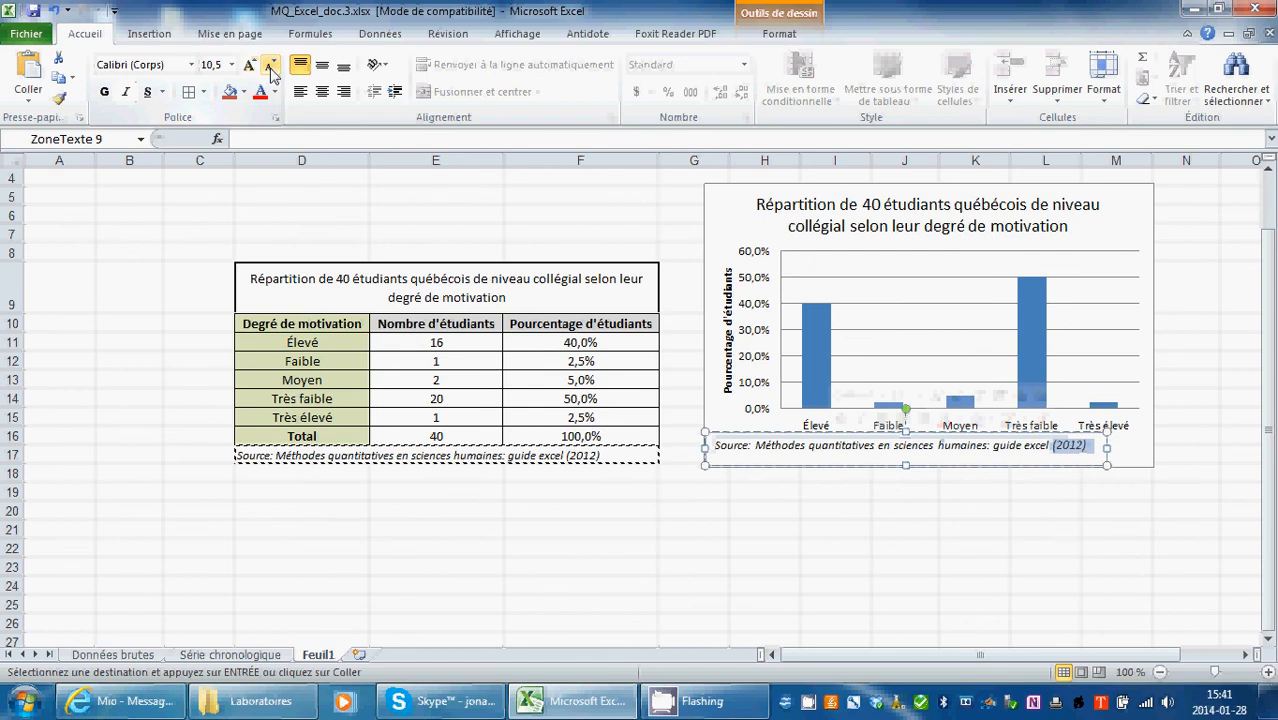
pyautogui.click(271, 65)
# Move the source text box slightly down and remove its fill with "Aucun remplissage".
pyautogui.click(754, 430)
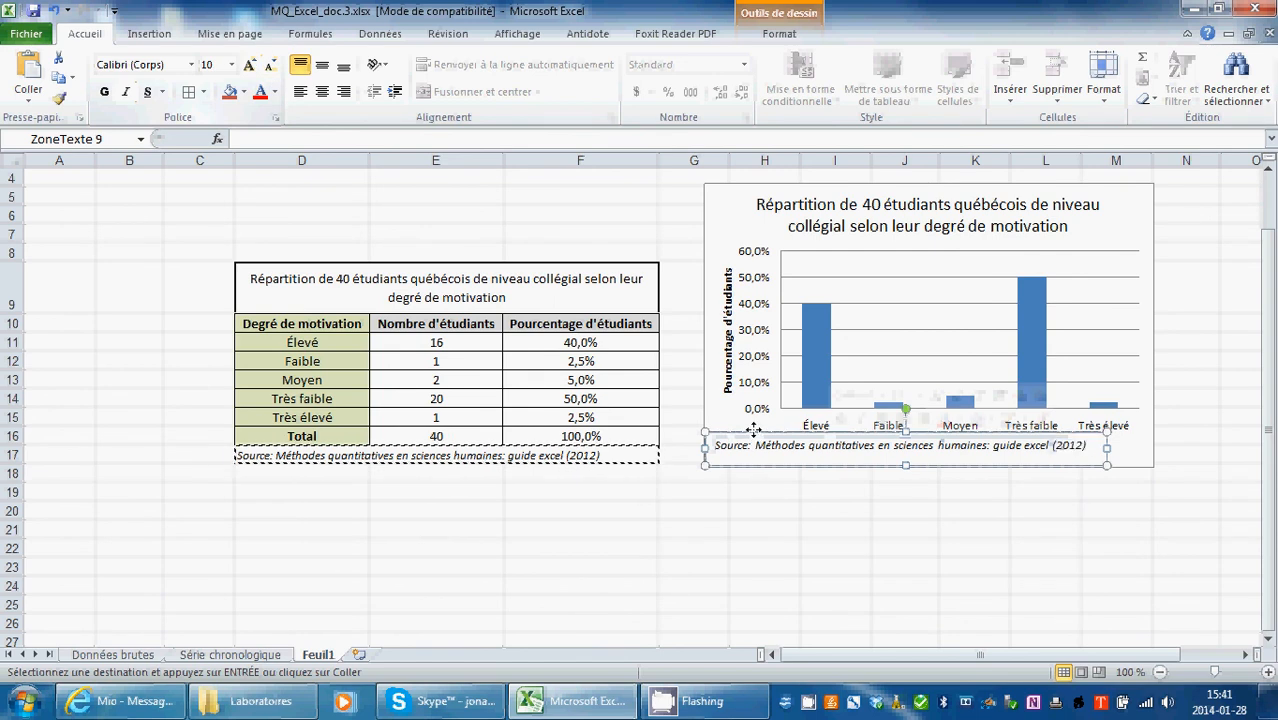
pyautogui.moveTo(754, 430); pyautogui.dragTo(750, 438)
pyautogui.click(737, 508)
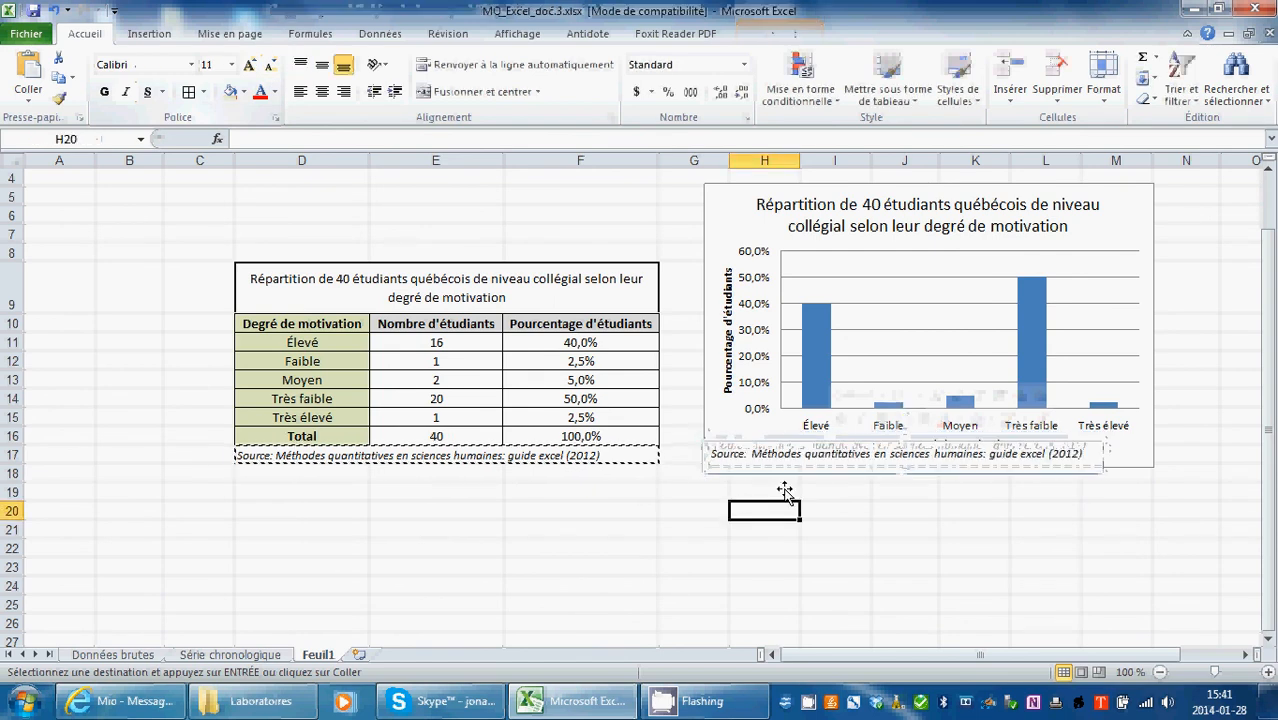
pyautogui.click(757, 458)
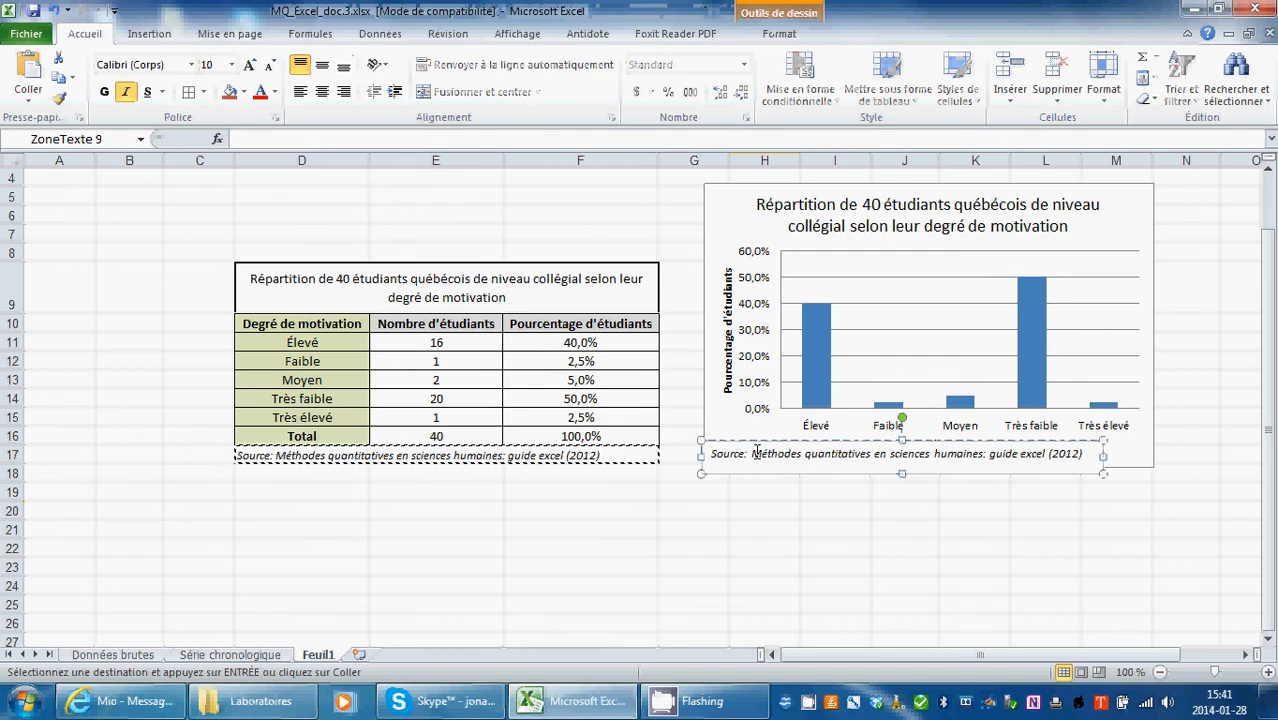
pyautogui.click(245, 93)
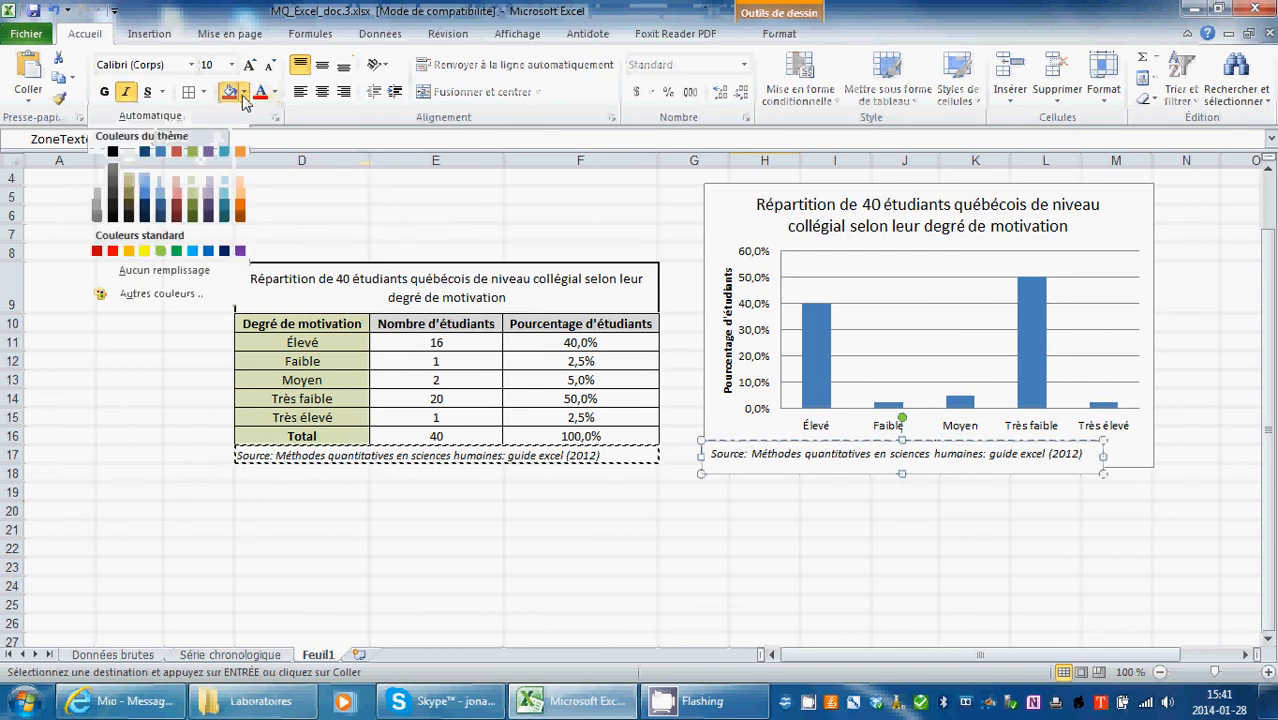
pyautogui.click(190, 270)
pyautogui.click(688, 546)
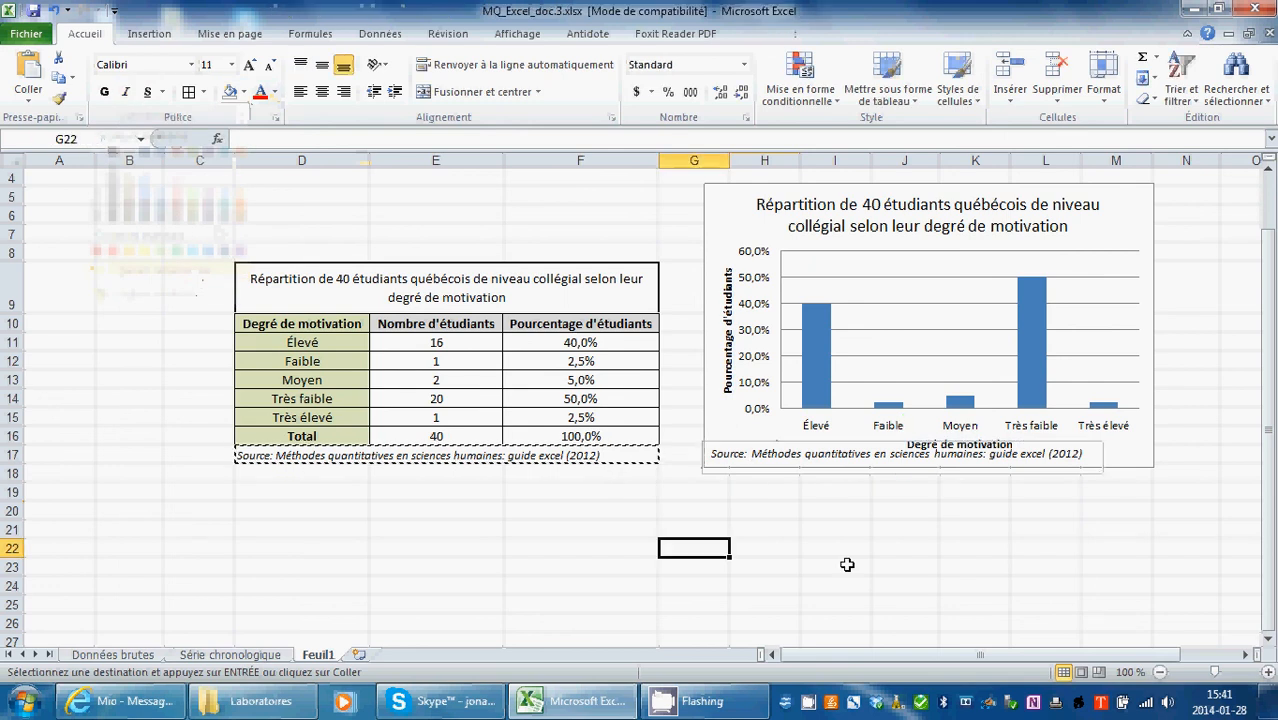
# Remove the source text box's outline by setting it to "Sans contour".
pyautogui.click(804, 447)
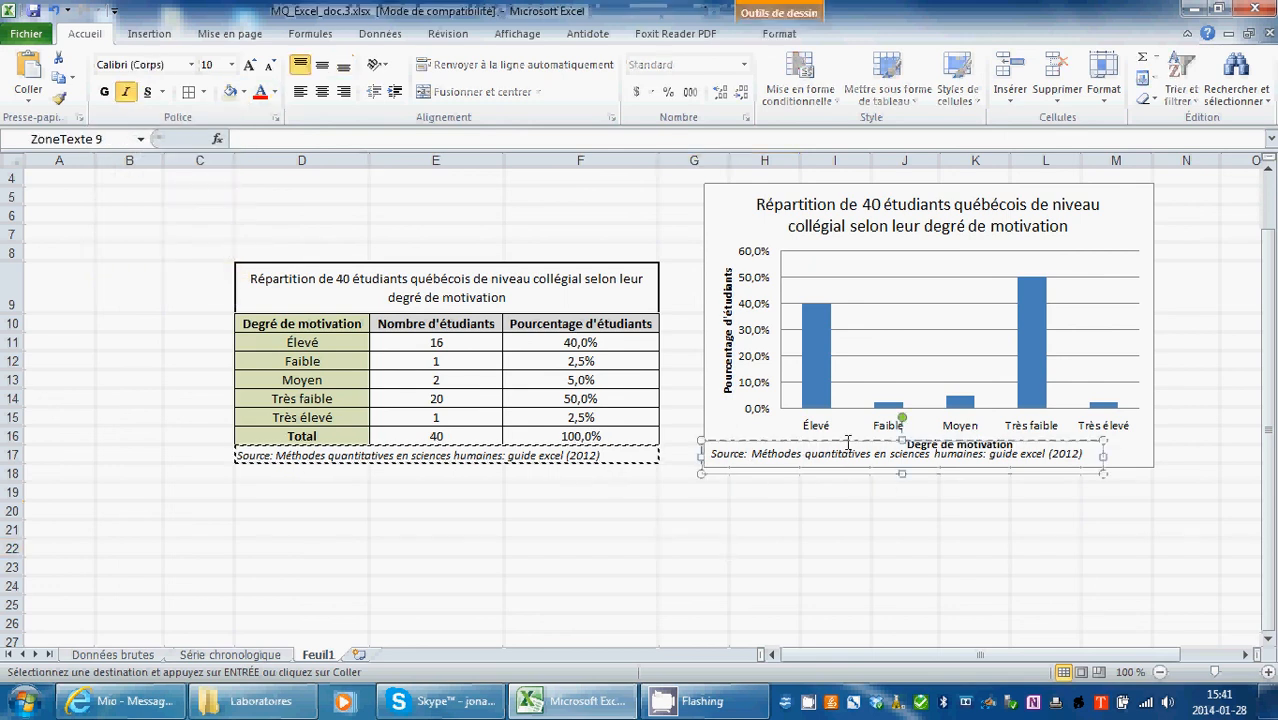
pyautogui.rightClick(847, 442)
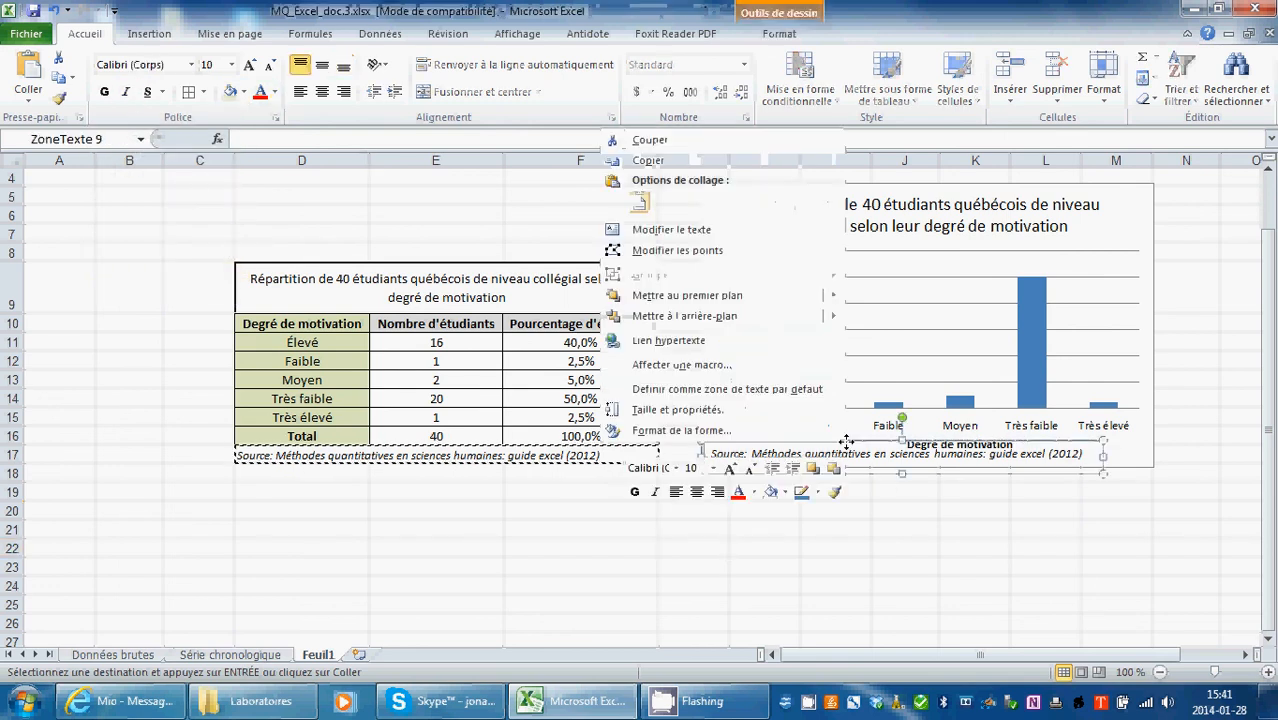
pyautogui.click(817, 492)
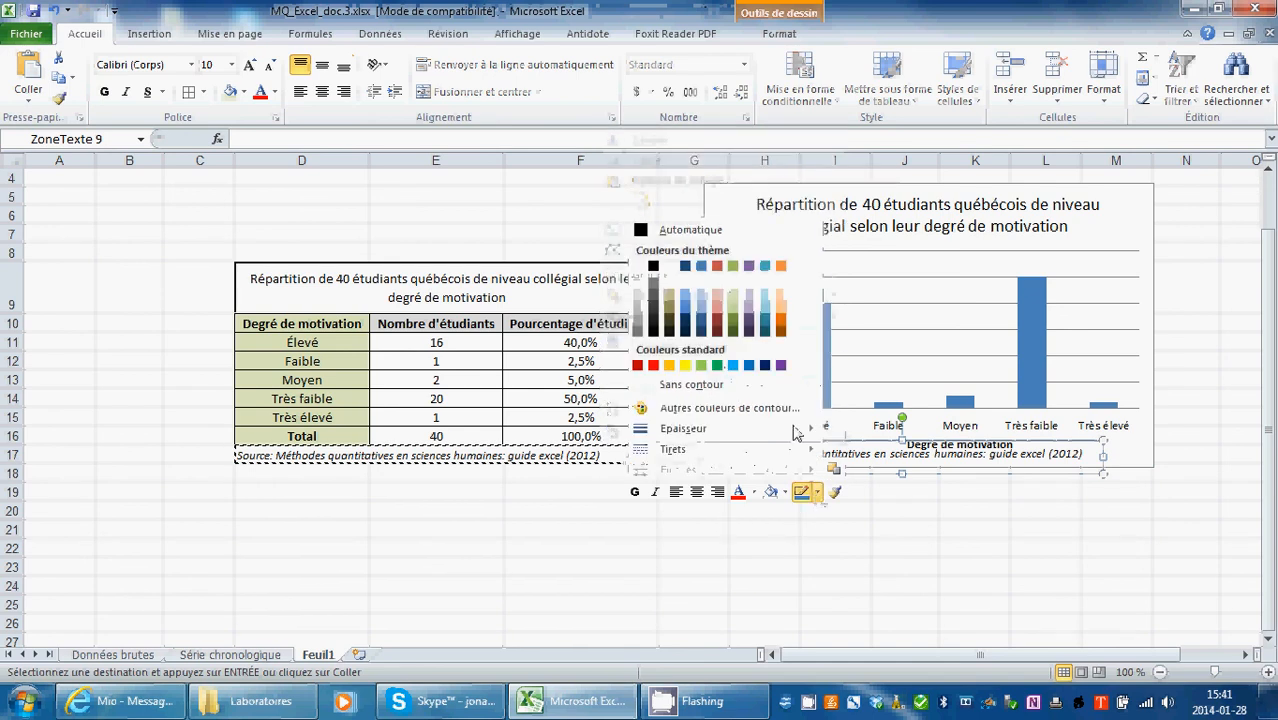
pyautogui.click(662, 382)
pyautogui.click(947, 560)
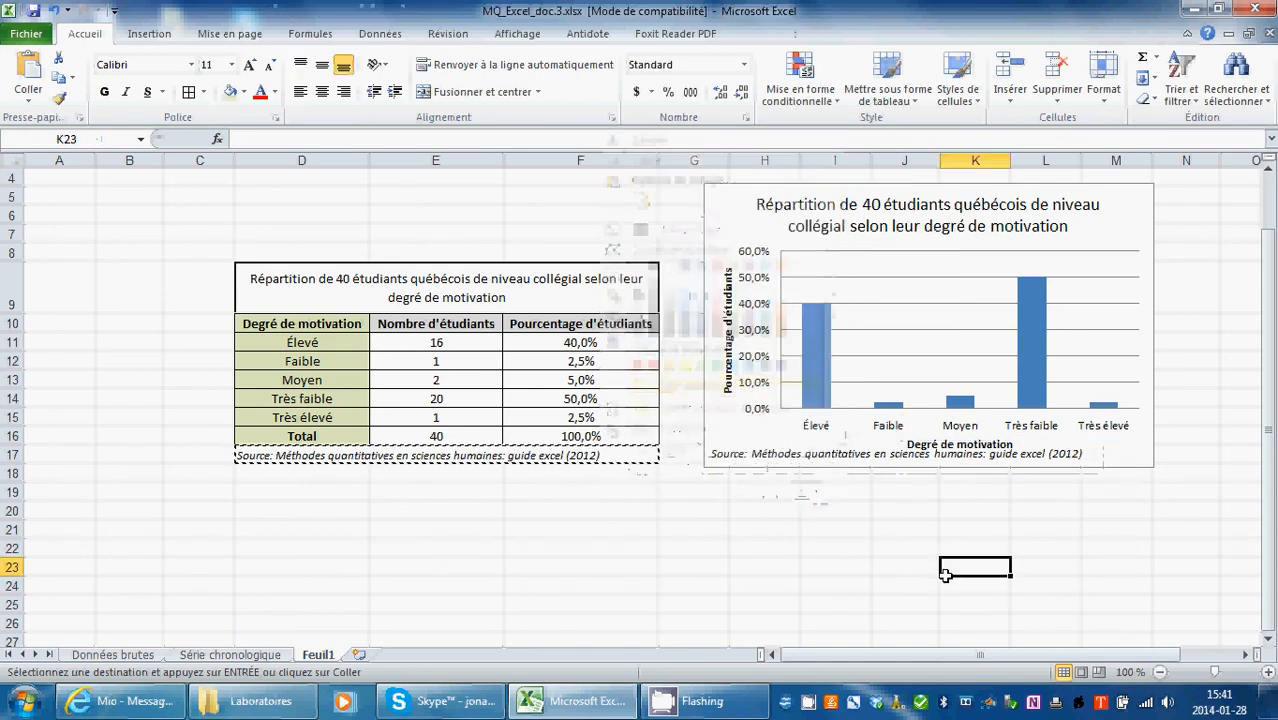
# Nudge the source text box slightly down so the note sits below the horizontal axis title, along the chart's lower edge.
pyautogui.click(795, 456)
pyautogui.moveTo(826, 440); pyautogui.dragTo(826, 444)
pyautogui.click(835, 571)
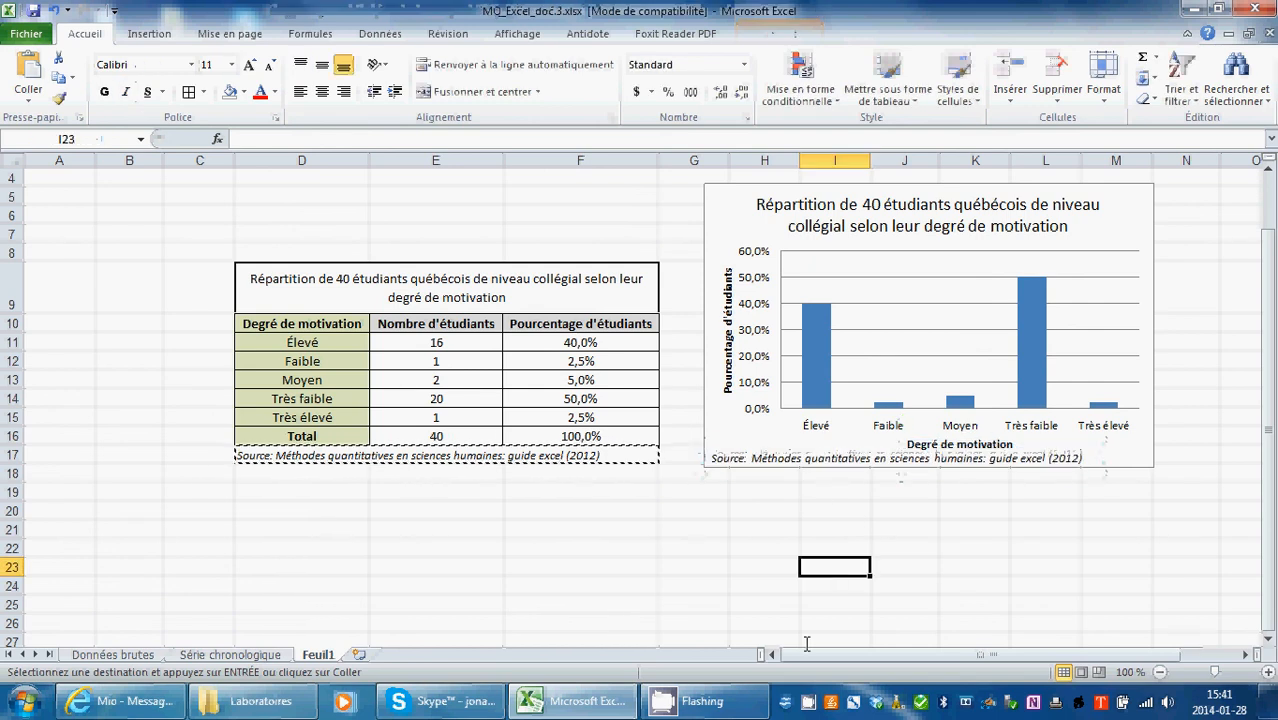
pyautogui.click(630, 551)
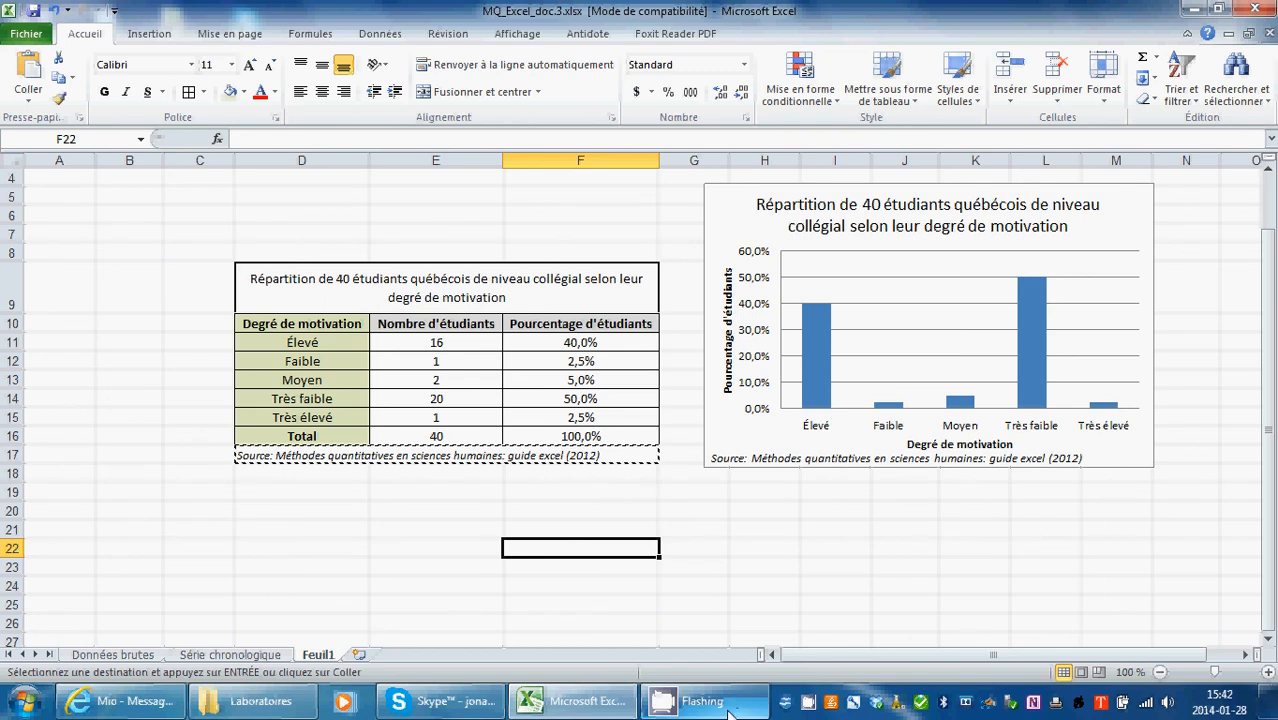
pyautogui.rightClick(808, 701)
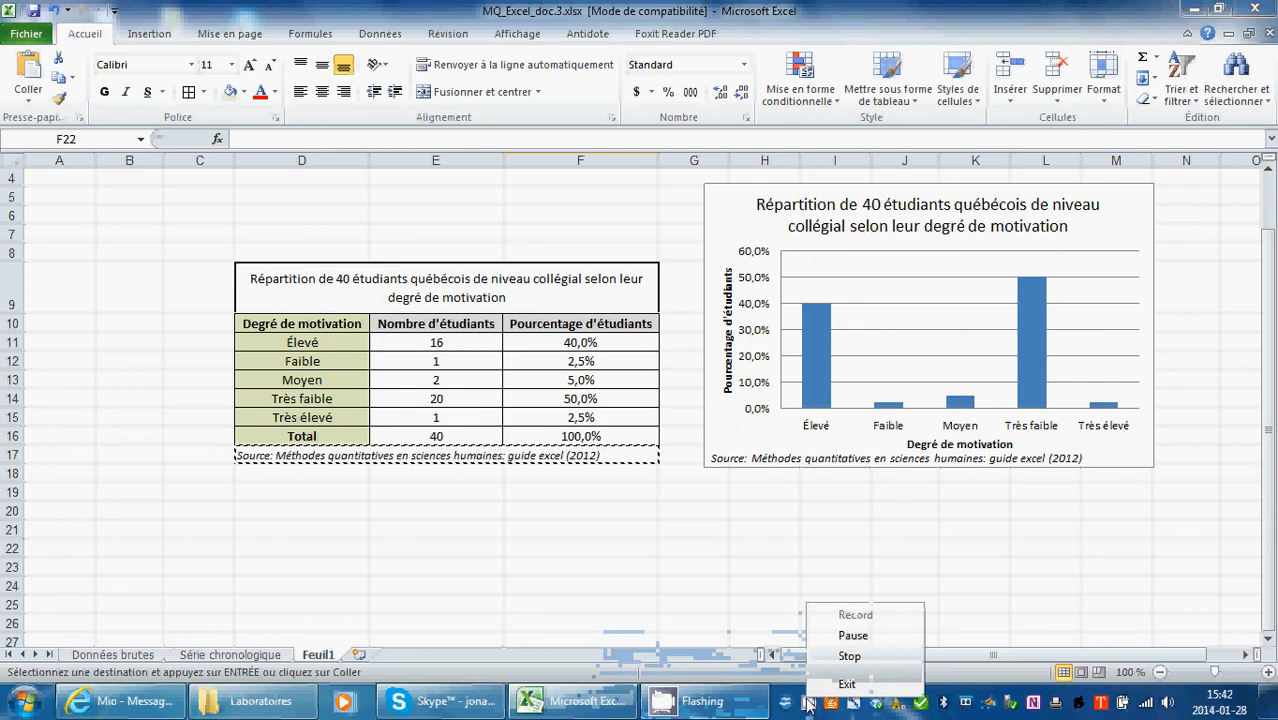
pyautogui.click(853, 656)
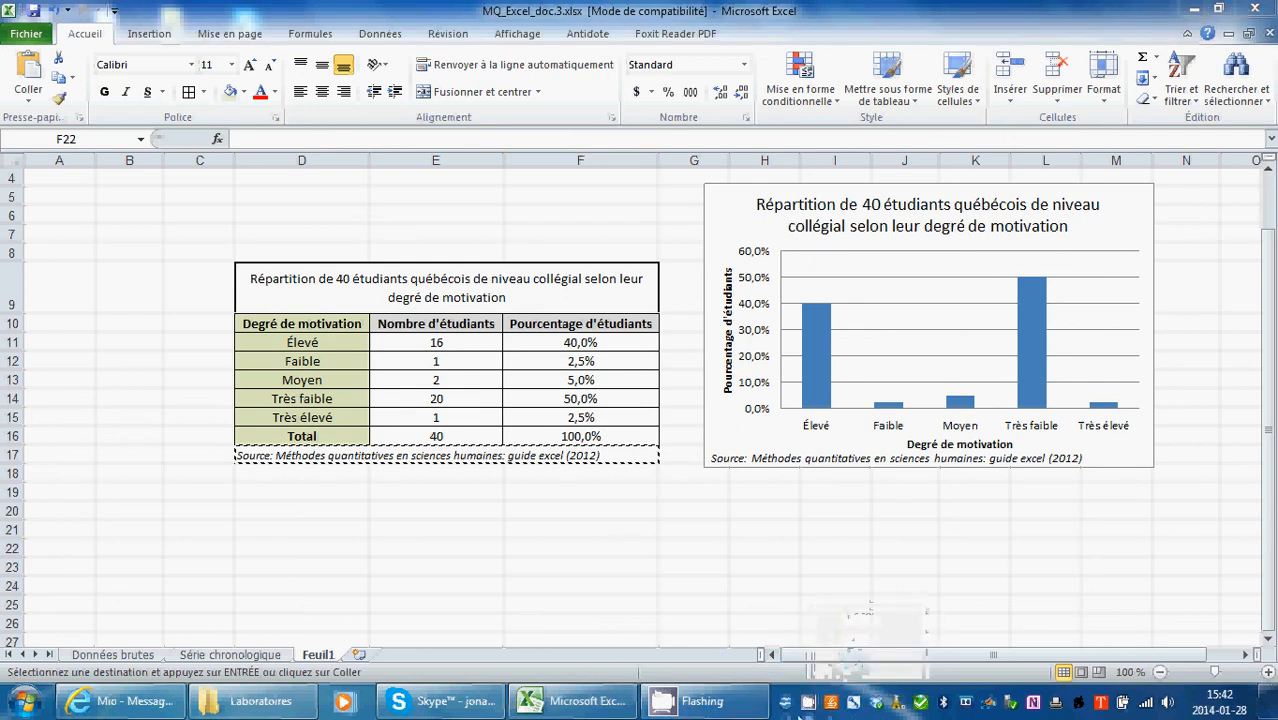
pyautogui.rightClick(799, 700)
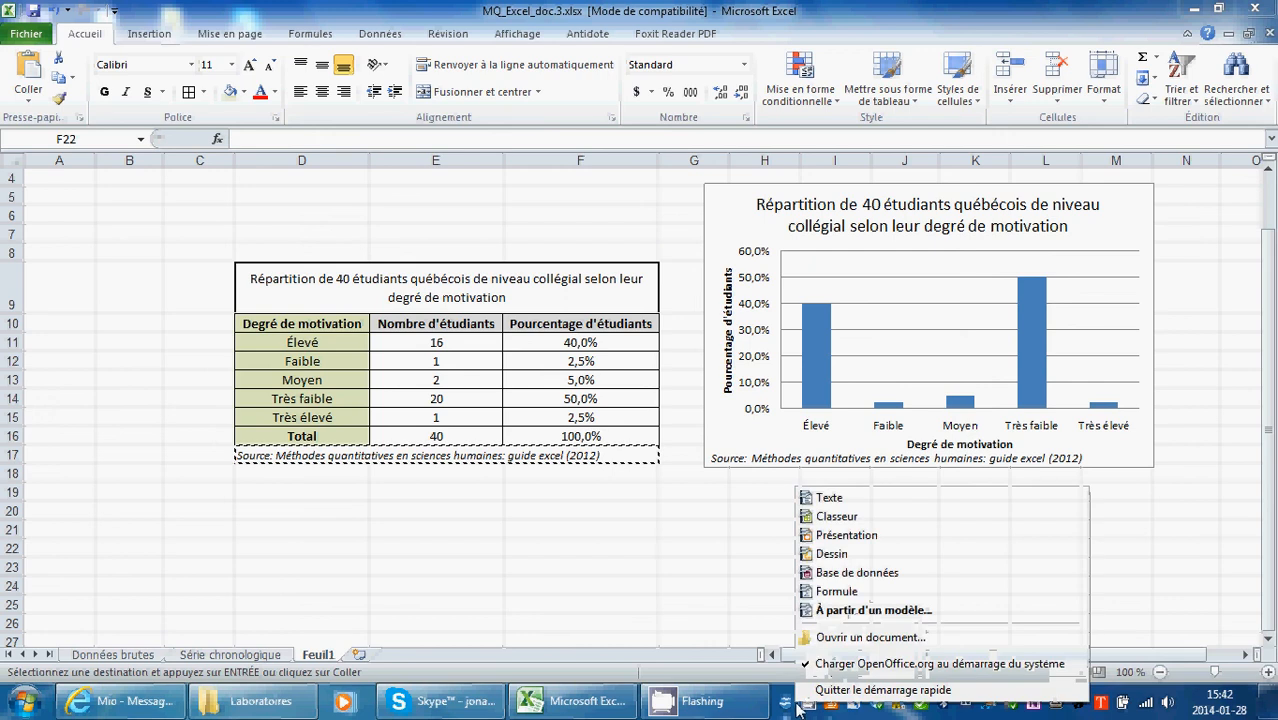
pyautogui.rightClick(813, 705)
pyautogui.click(856, 663)
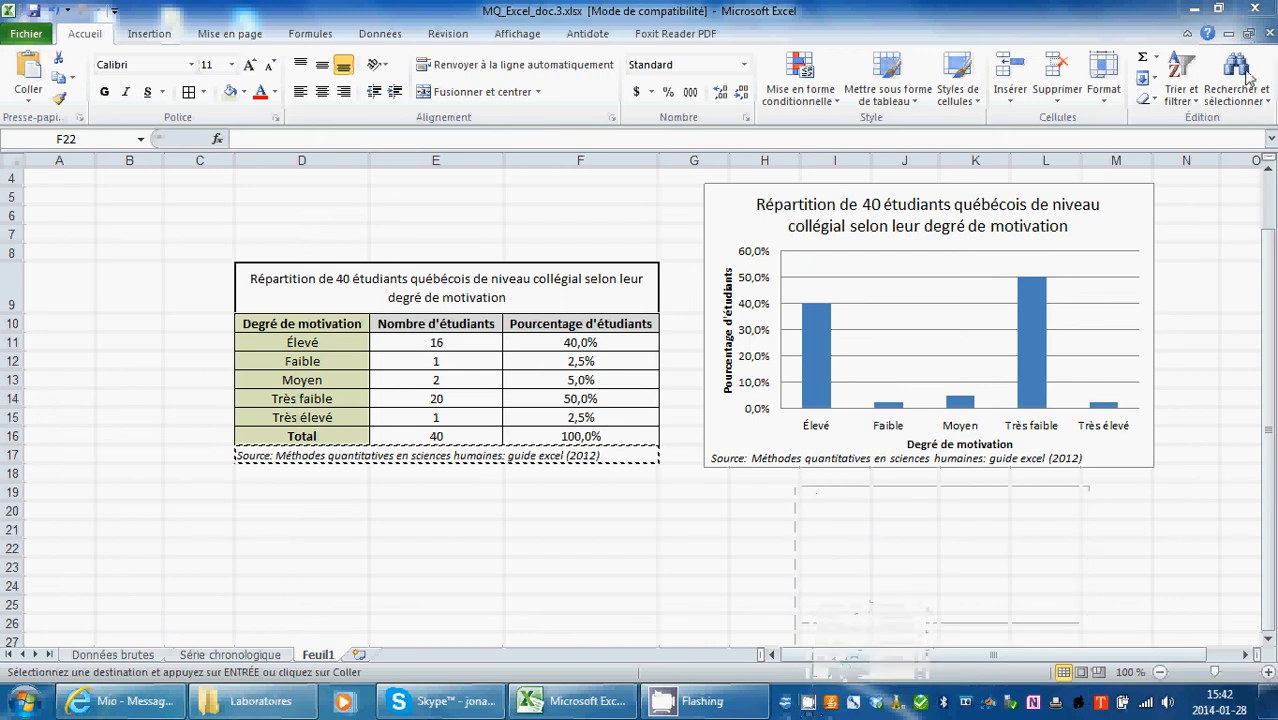